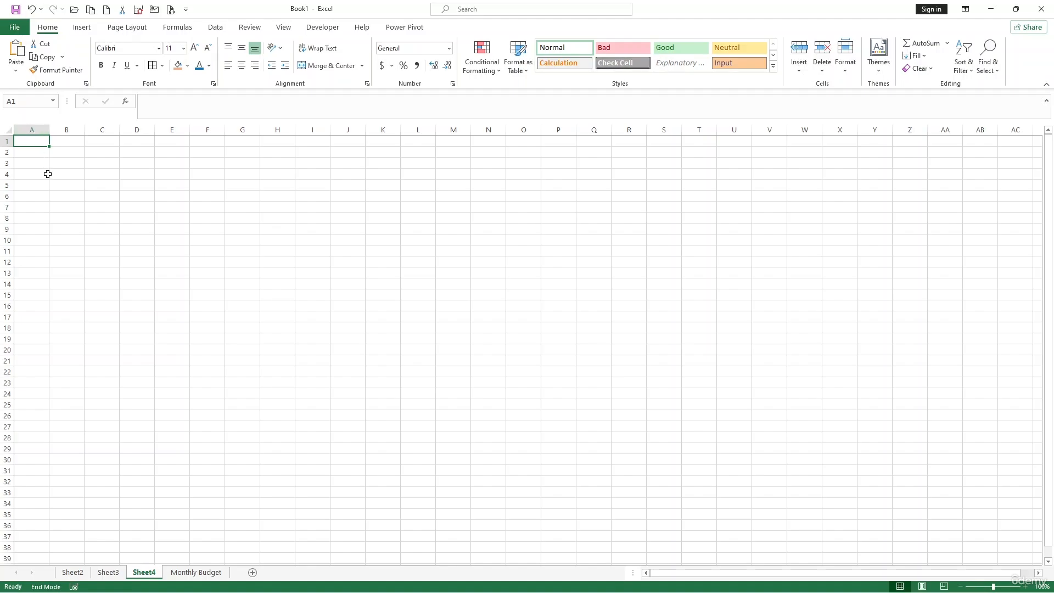
# Step: Enter 15 in cell A1 and 5 in cell B1 of Sheet4
pyautogui.scroll(5, 48, 152)
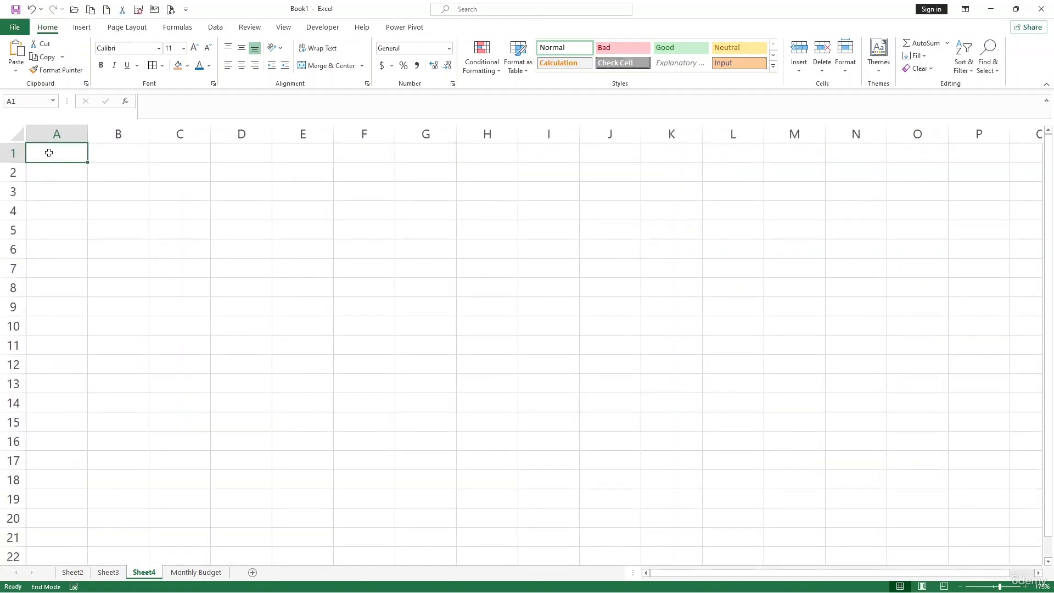
pyautogui.write('15')
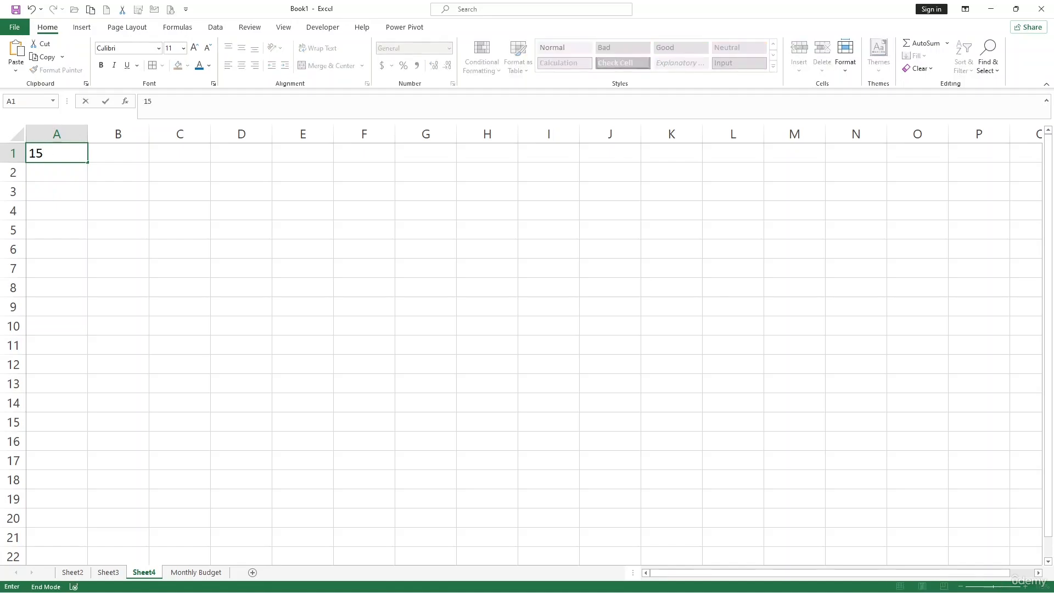
pyautogui.press('Tab')
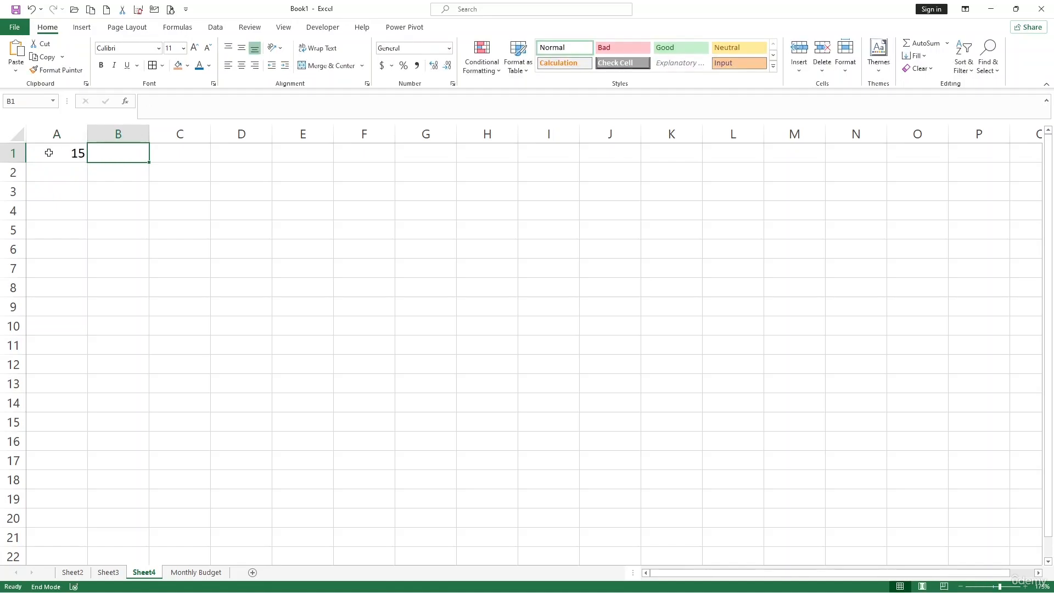
pyautogui.write('5')
pyautogui.press('Tab')
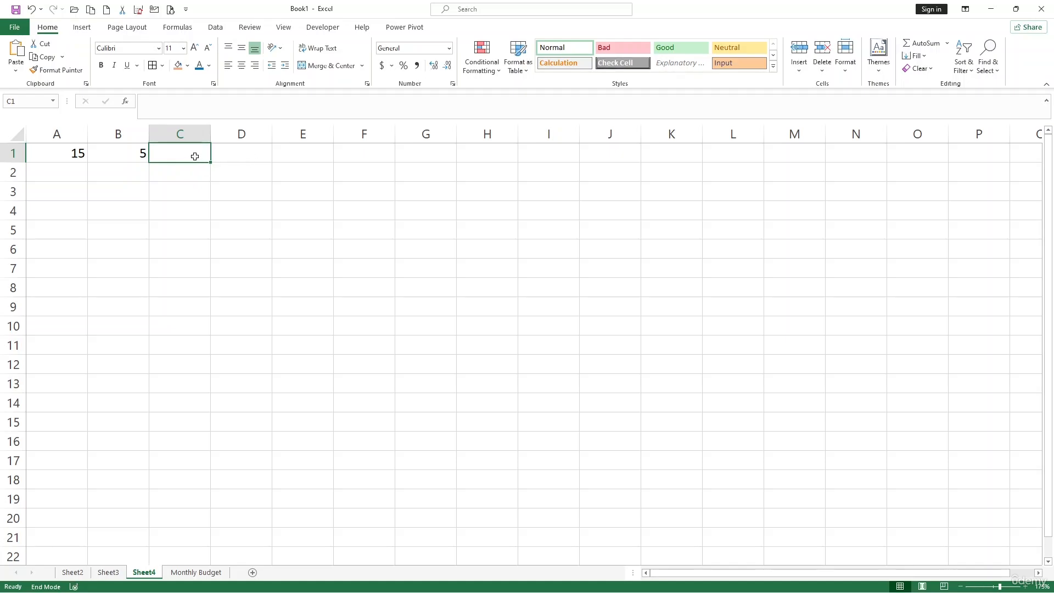
# Step: Add the two numbers in cell C1 with the formula =A1+B1
pyautogui.write('=')
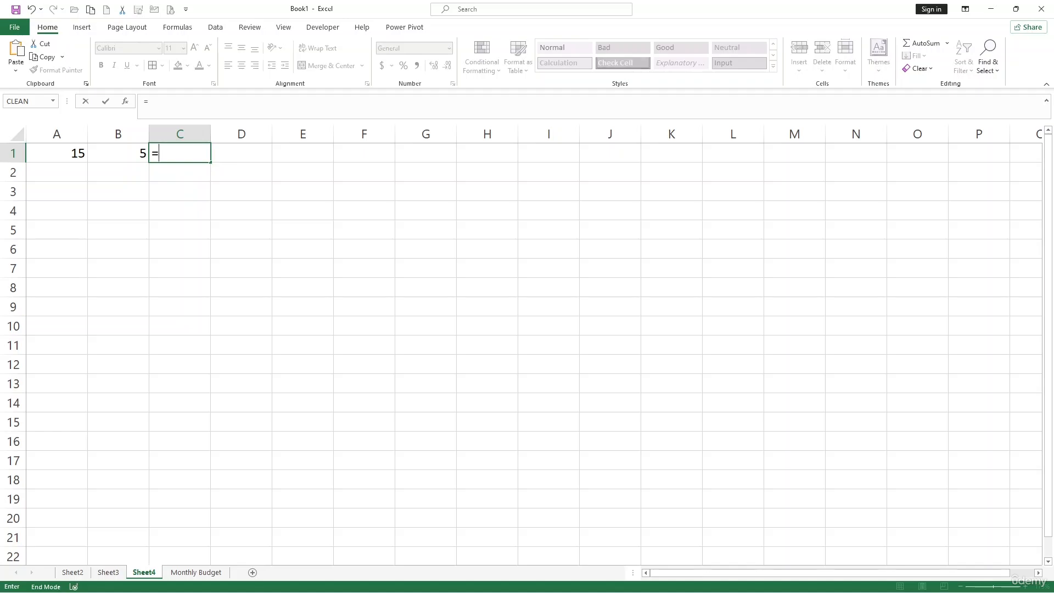
pyautogui.click(67, 156)
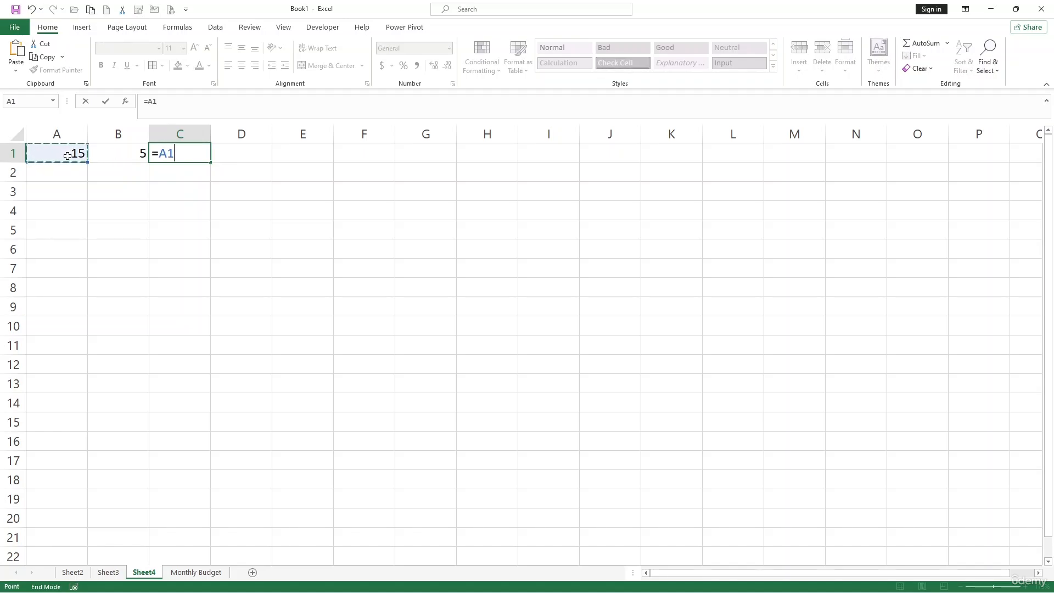
pyautogui.write('+')
pyautogui.click(118, 154)
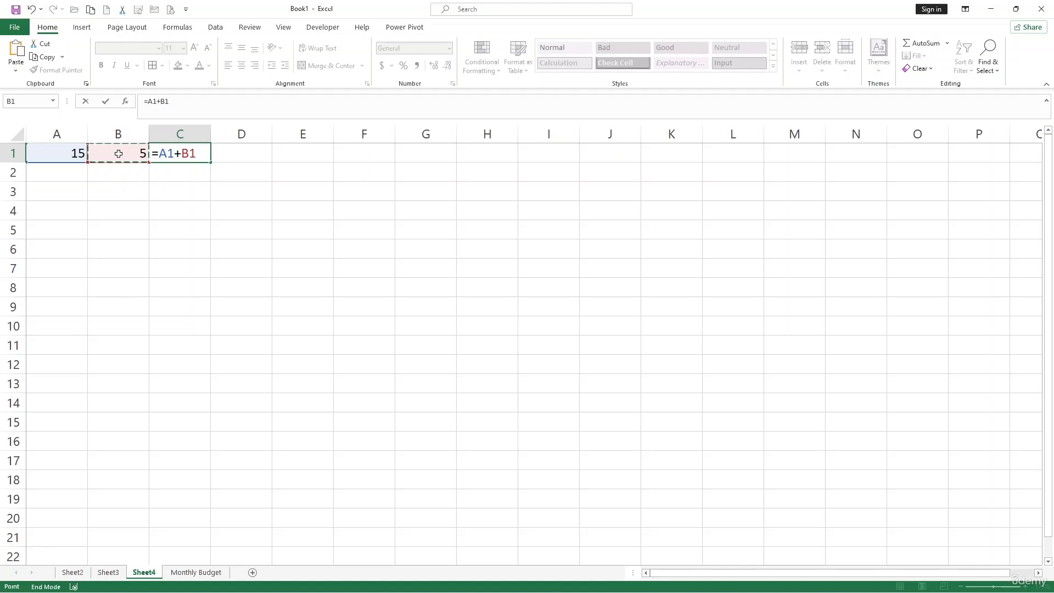
pyautogui.press('Return')
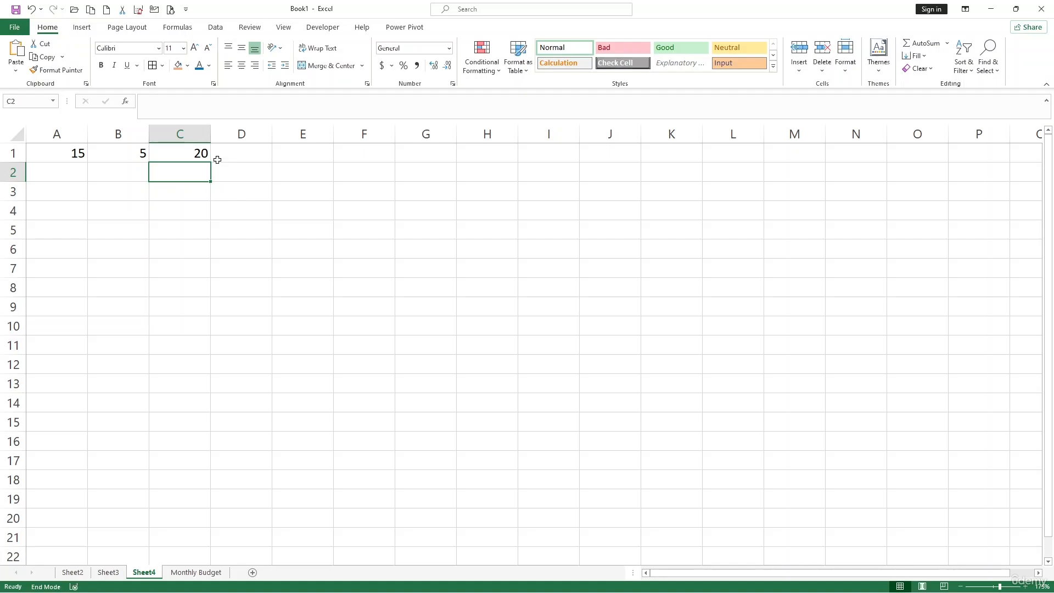
# Step: Enter 25, 35, 45 and 55 in cells A2 through A5 beneath the existing number
pyautogui.click(77, 148)
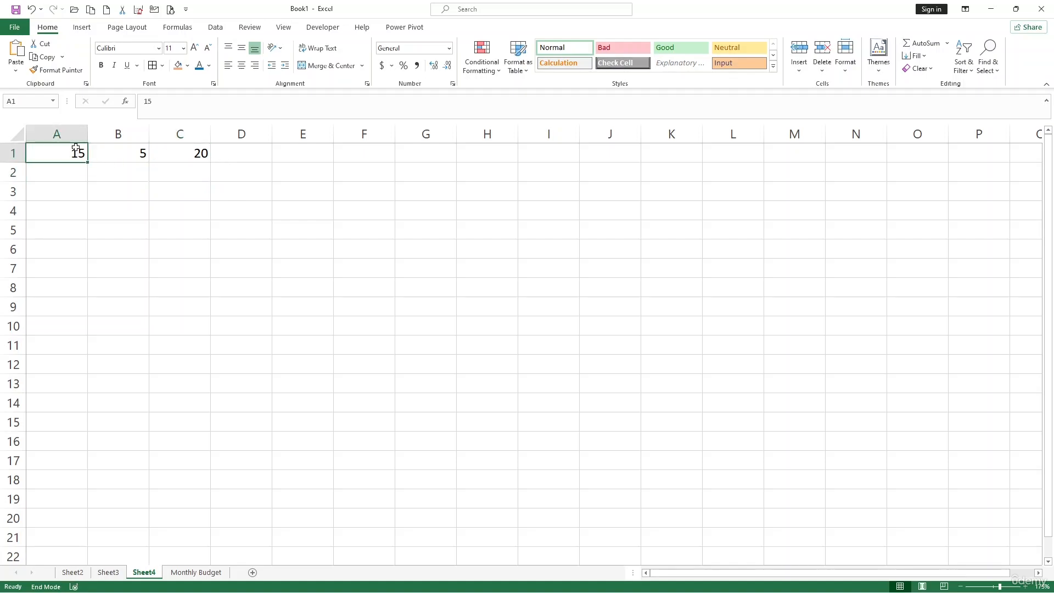
pyautogui.click(75, 188)
pyautogui.click(76, 169)
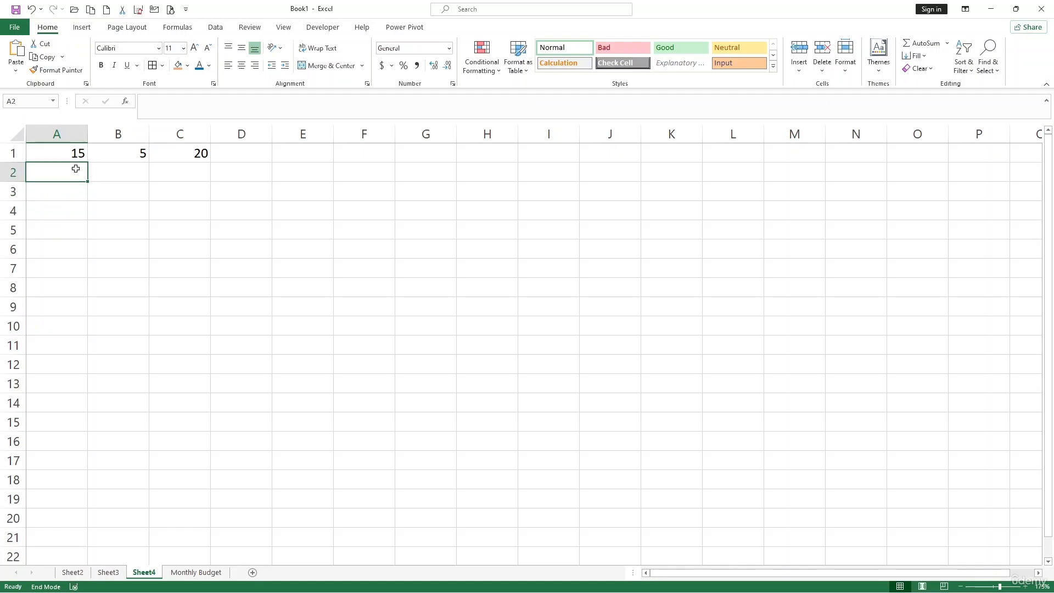
pyautogui.write('5')
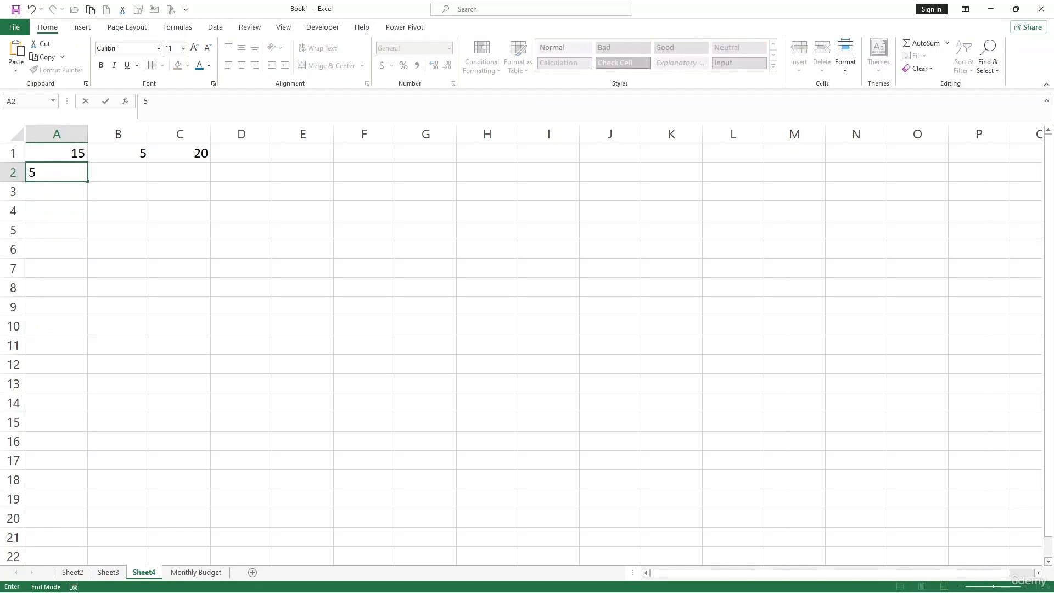
pyautogui.press('BackSpace')
pyautogui.write('25')
pyautogui.press('Return')
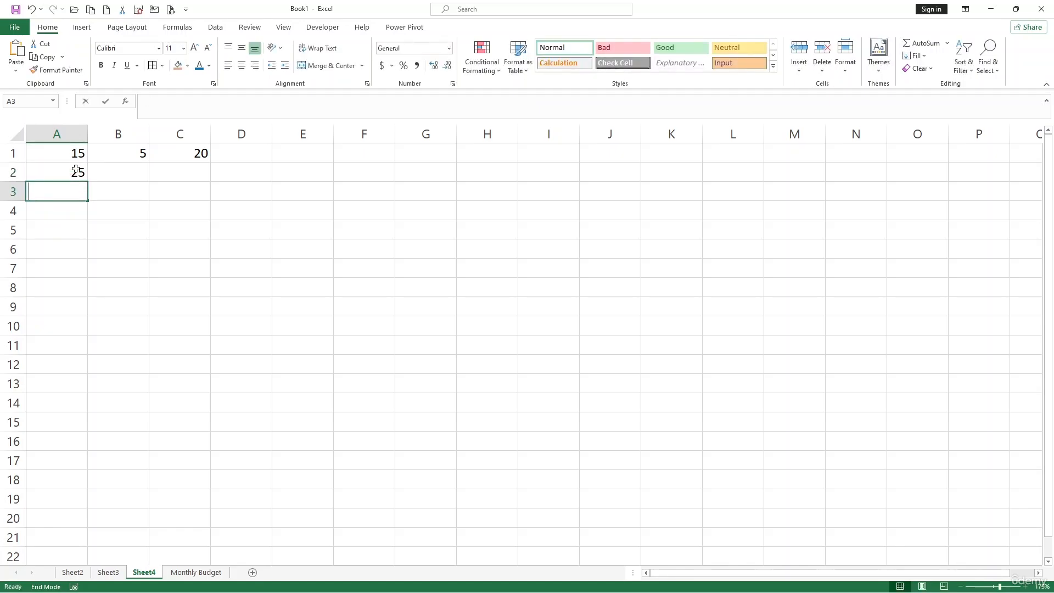
pyautogui.write('35')
pyautogui.press('Return')
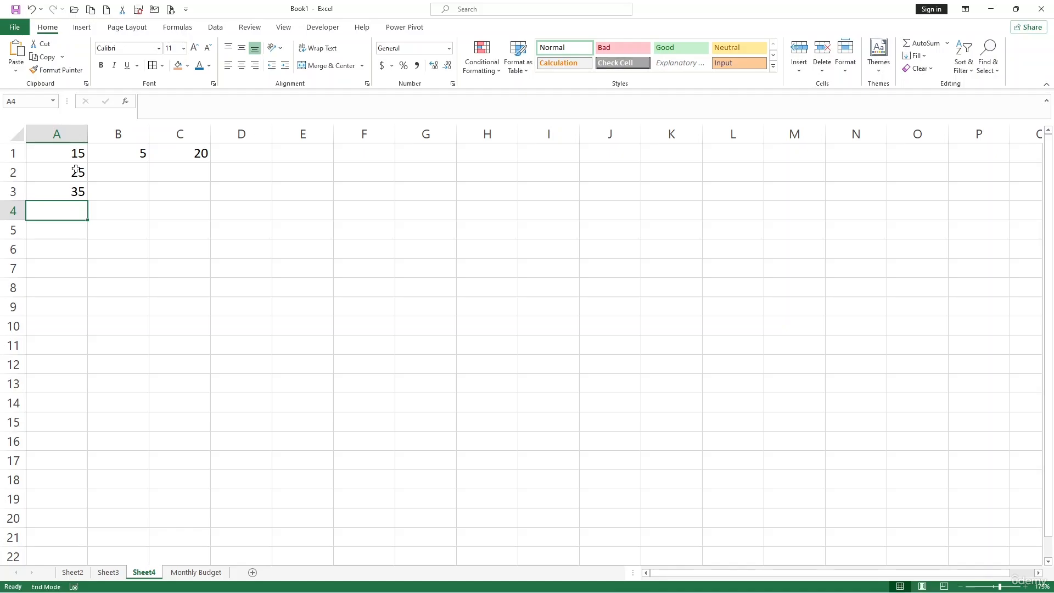
pyautogui.write('45')
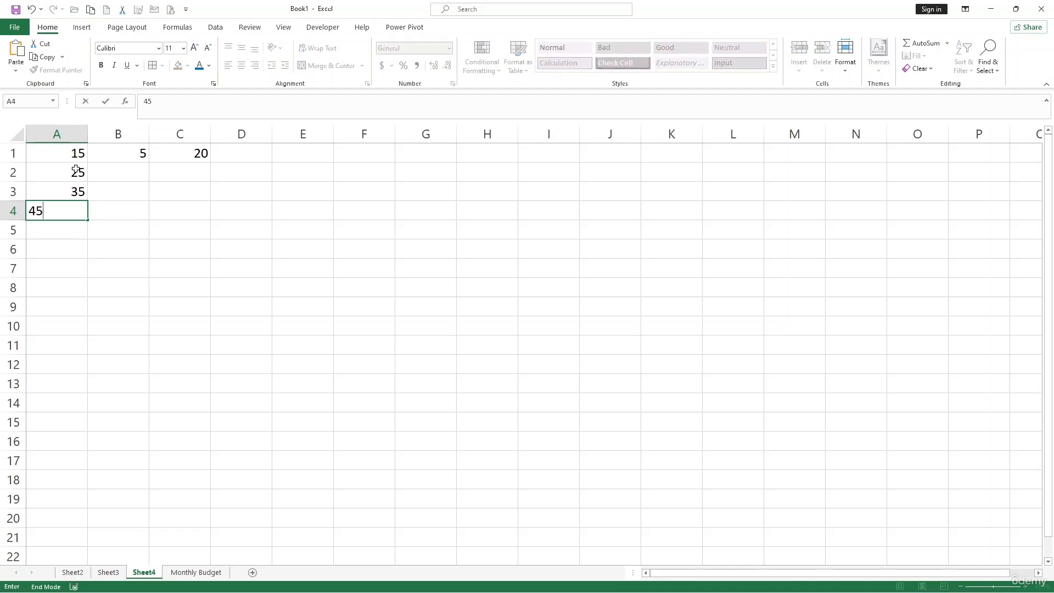
pyautogui.press('Return')
pyautogui.write('55')
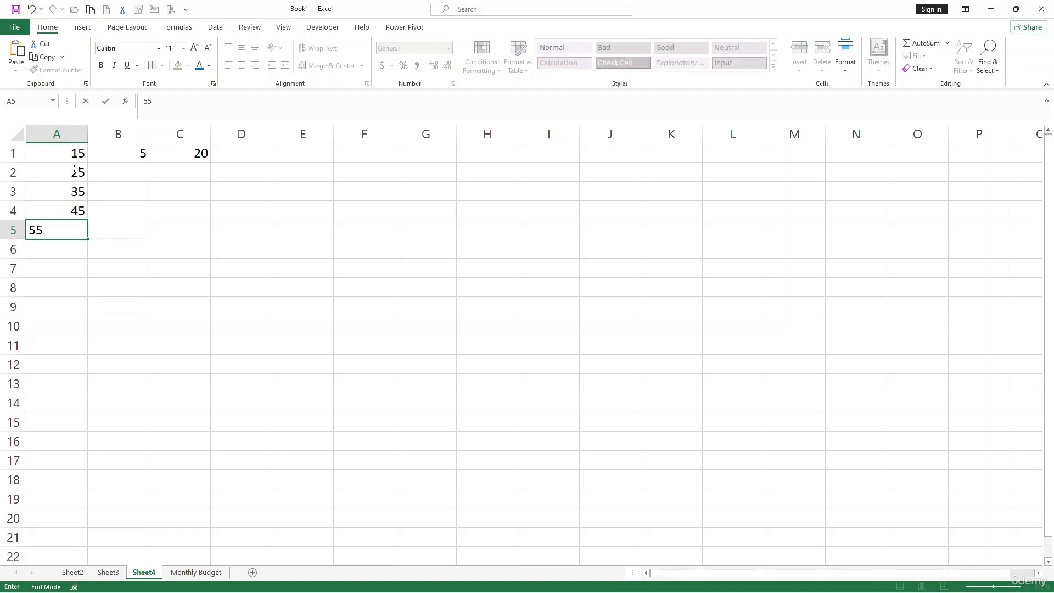
pyautogui.press('Tab')
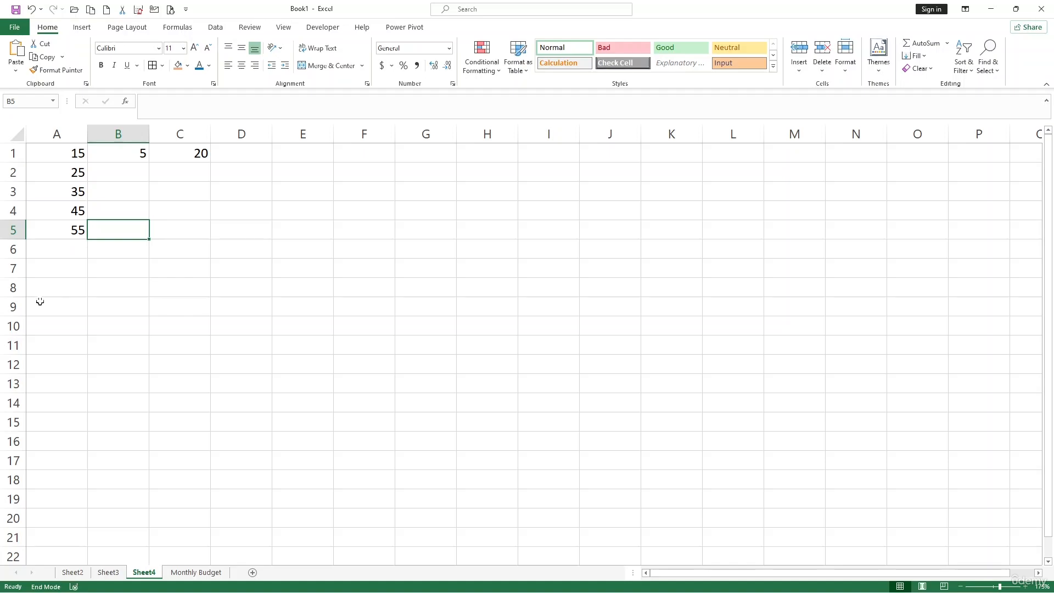
# Step: Total the column's numbers in cell A6 with the formula =SUM(A1:A5)
pyautogui.click(62, 253)
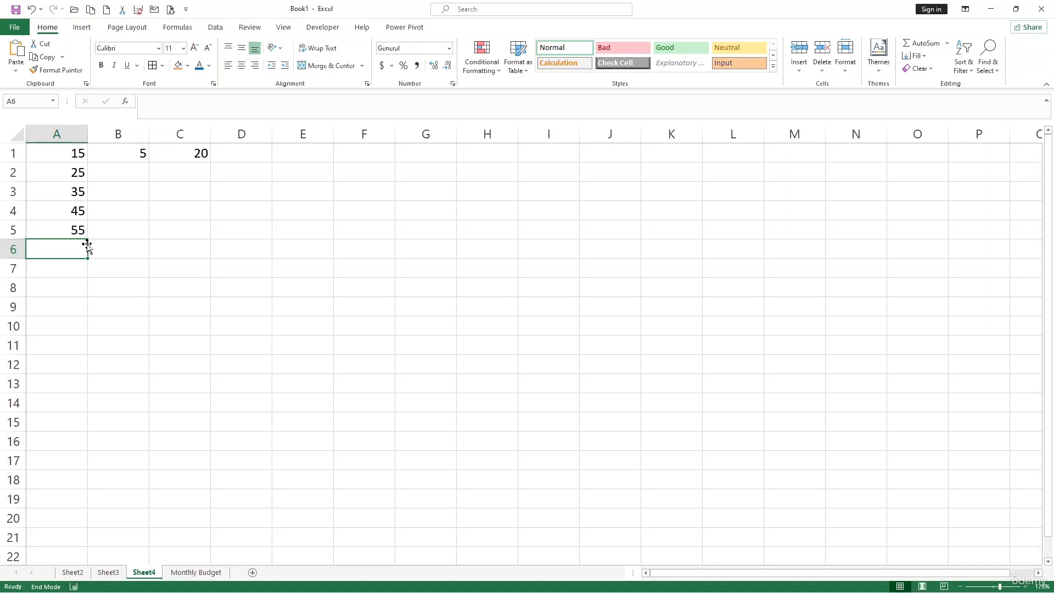
pyautogui.write('=sum')
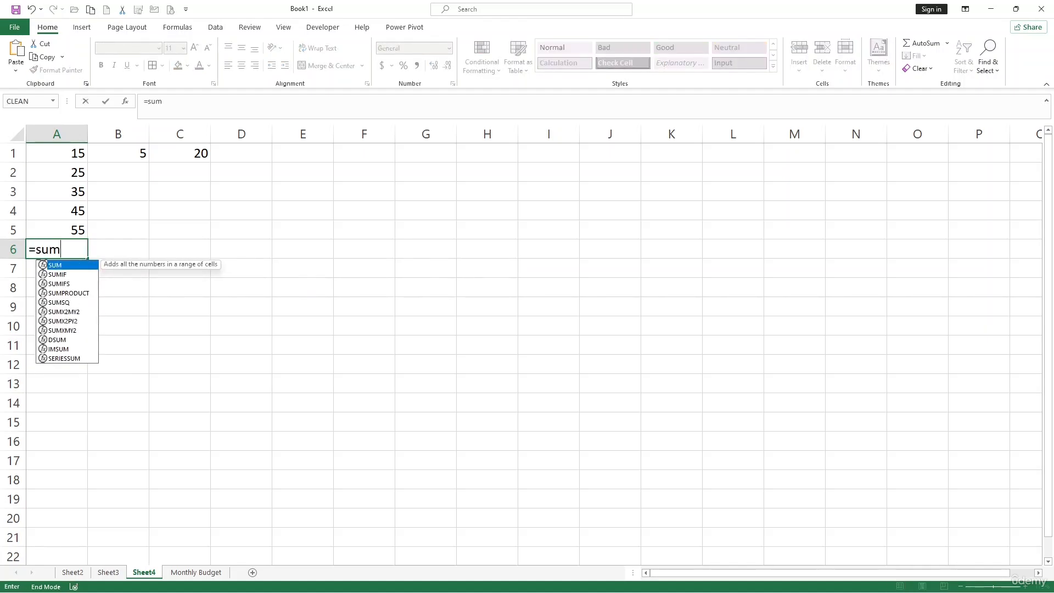
pyautogui.press('Tab')
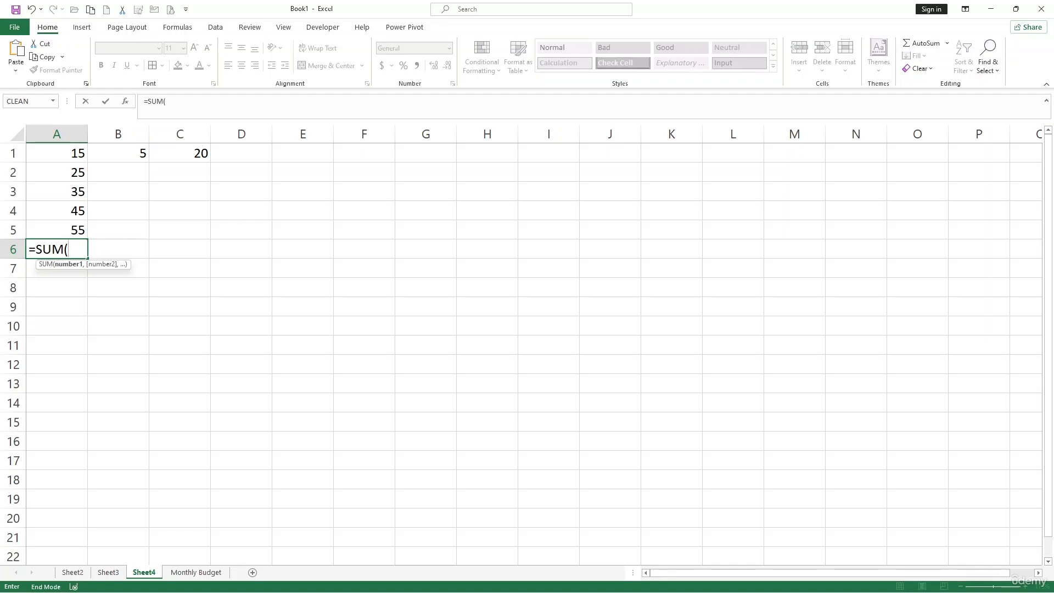
pyautogui.moveTo(59, 146); pyautogui.dragTo(64, 225)
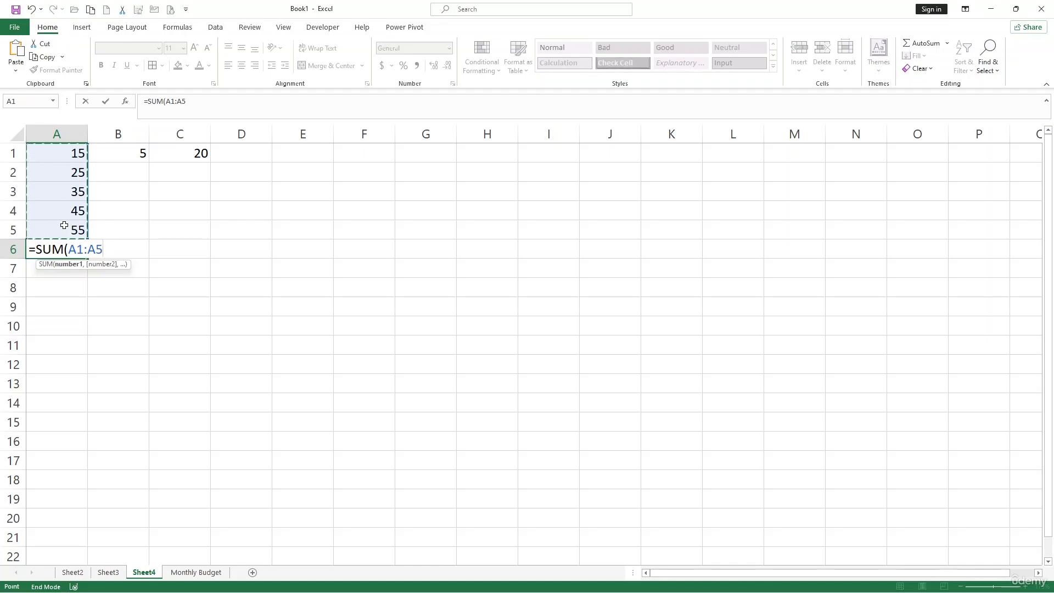
pyautogui.write(')')
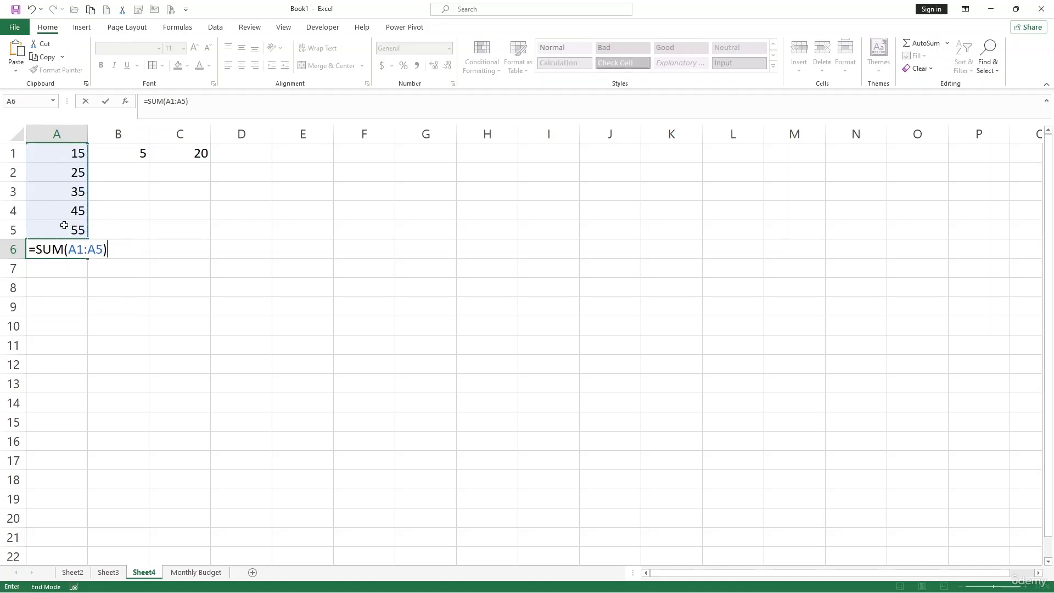
pyautogui.press('Return')
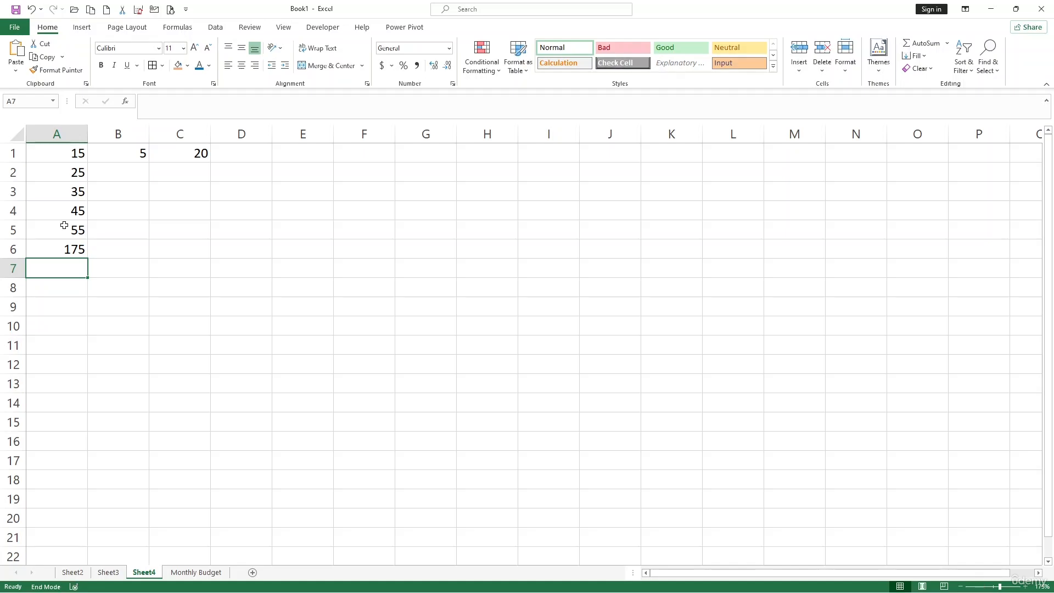
# Step: Calculate the average of the five numbers in cell A8 with =AVERAGE(A1:A5)
pyautogui.click(112, 275)
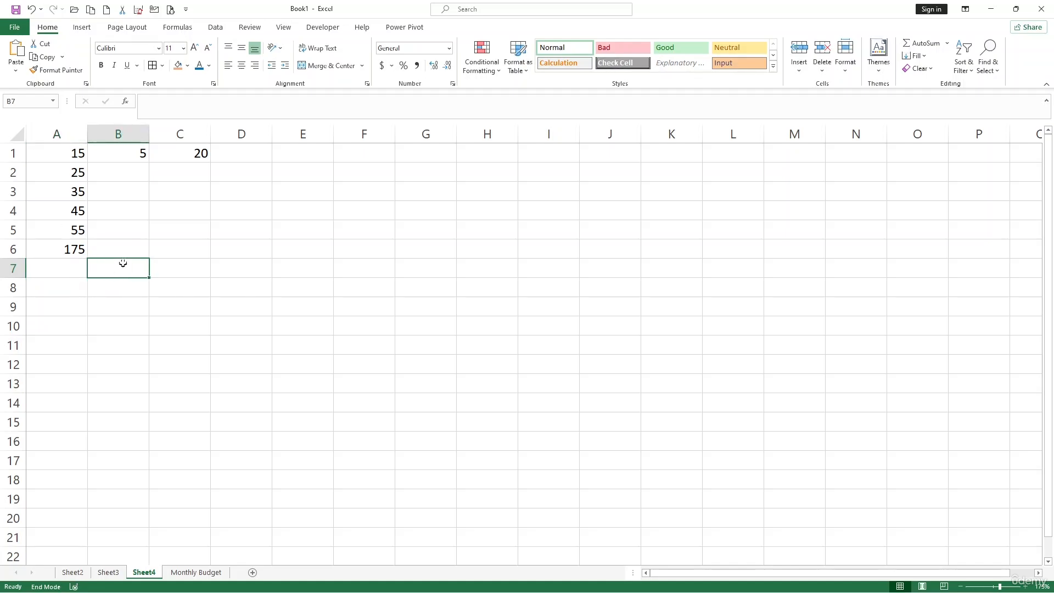
pyautogui.click(65, 292)
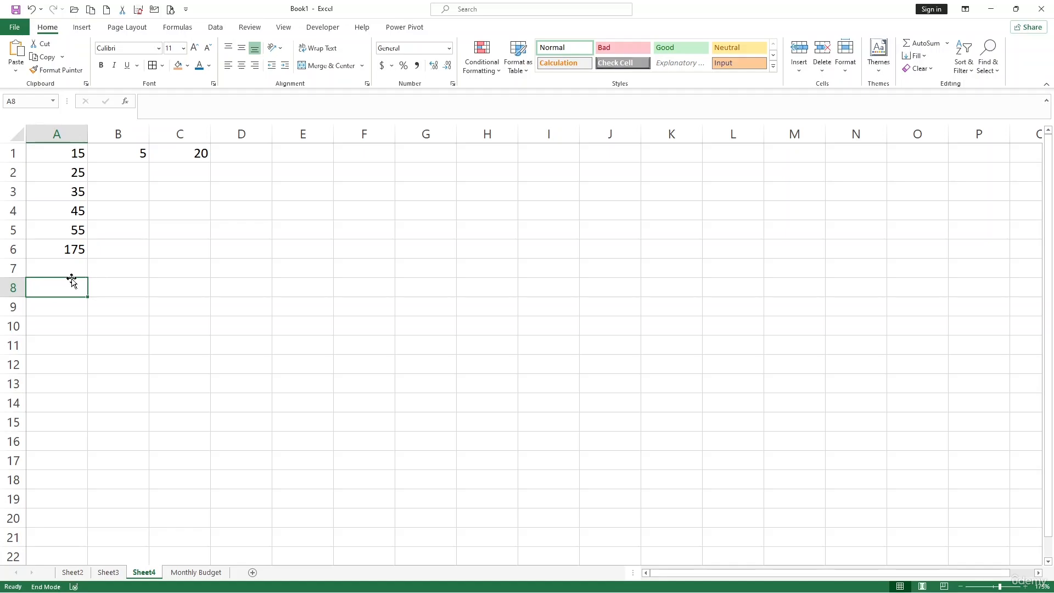
pyautogui.write('=')
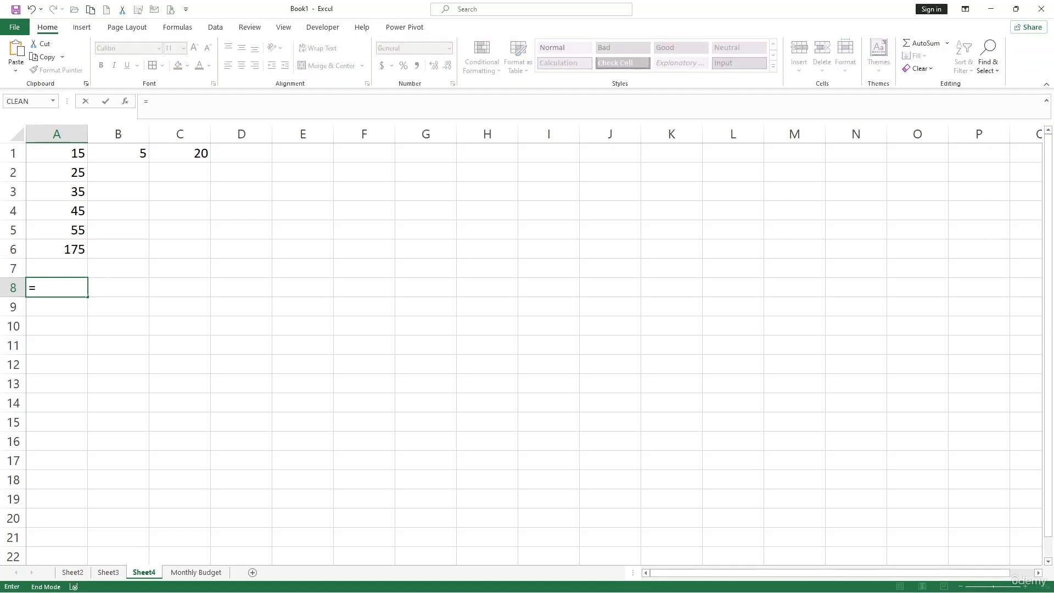
pyautogui.write('aver')
pyautogui.press('Tab')
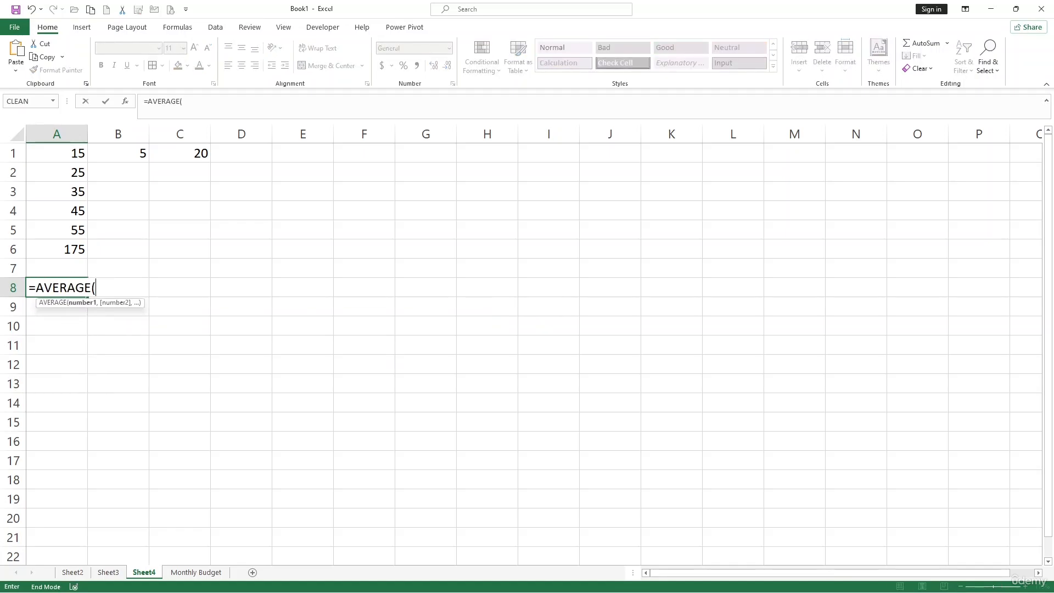
pyautogui.moveTo(70, 148); pyautogui.dragTo(72, 235)
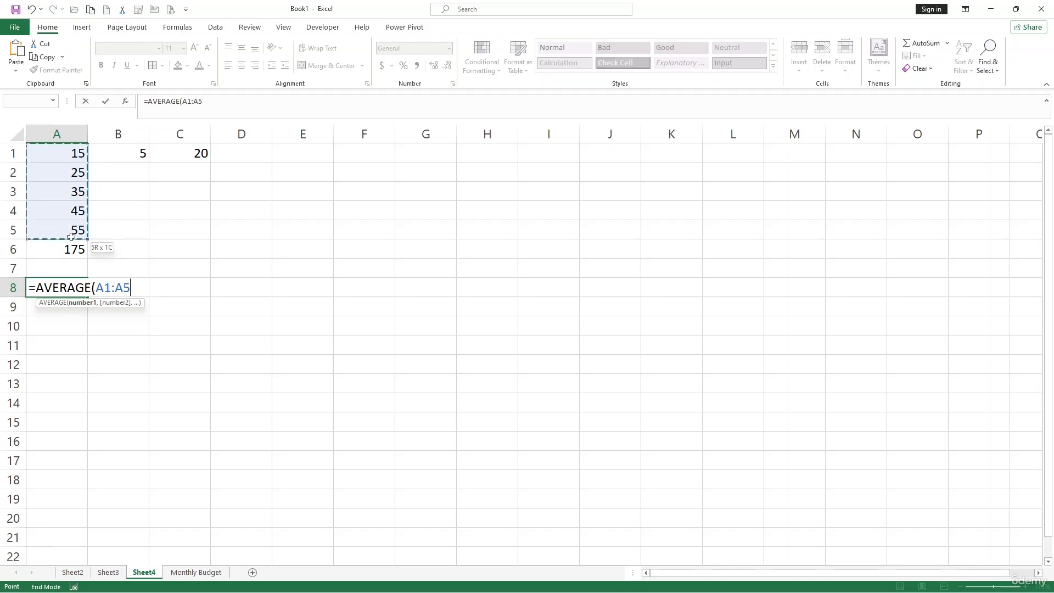
pyautogui.write(')')
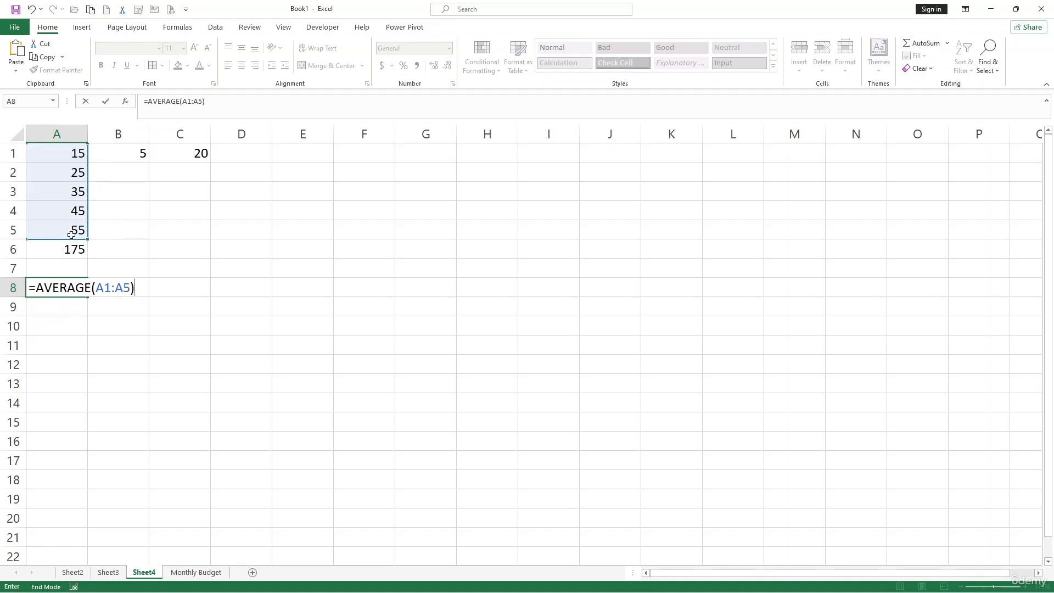
pyautogui.press('Return')
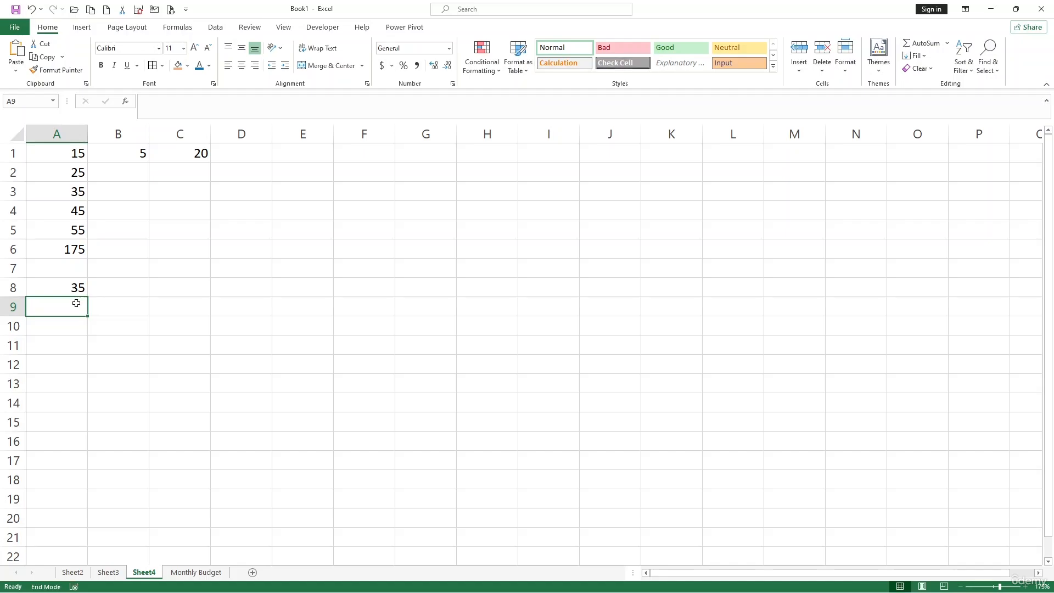
# Step: Find the smallest of the five numbers in cell A9 with =MIN(A1:A5)
pyautogui.write('=')
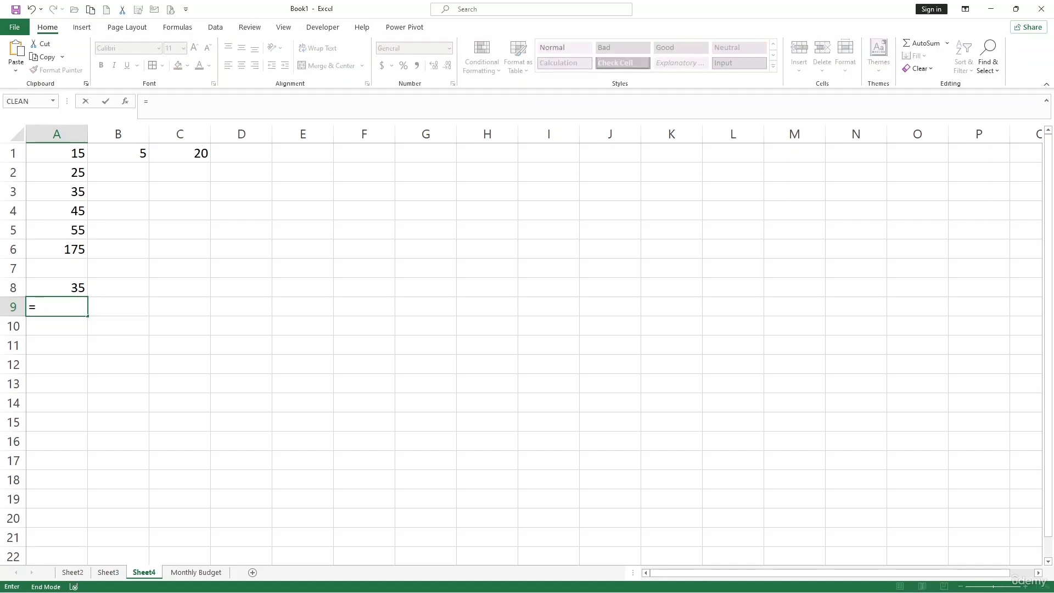
pyautogui.write('m')
pyautogui.press('BackSpace')
pyautogui.write('m')
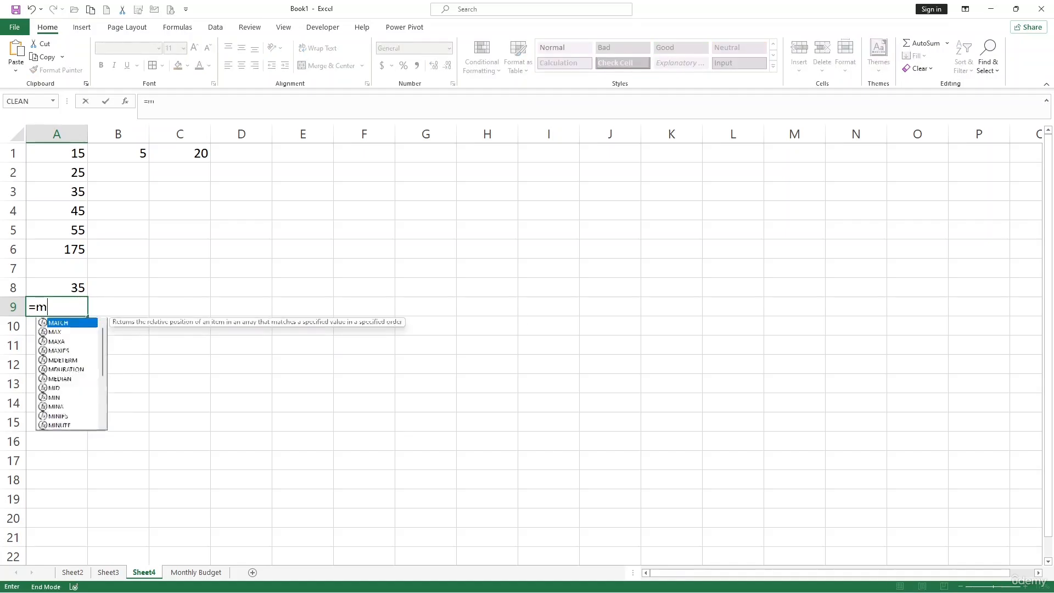
pyautogui.write('in')
pyautogui.press('Tab')
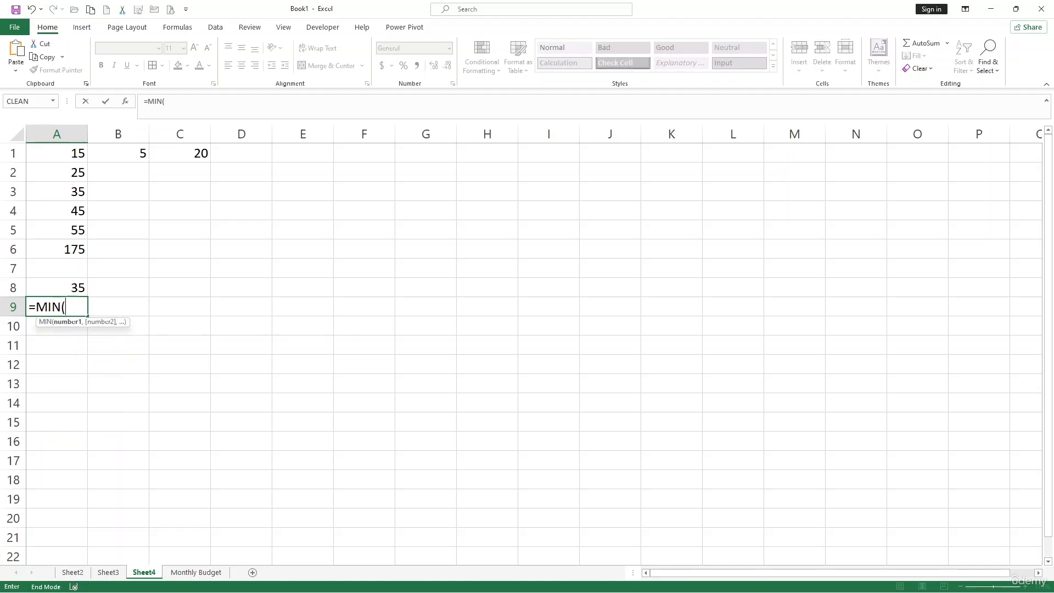
pyautogui.moveTo(73, 157); pyautogui.dragTo(68, 223)
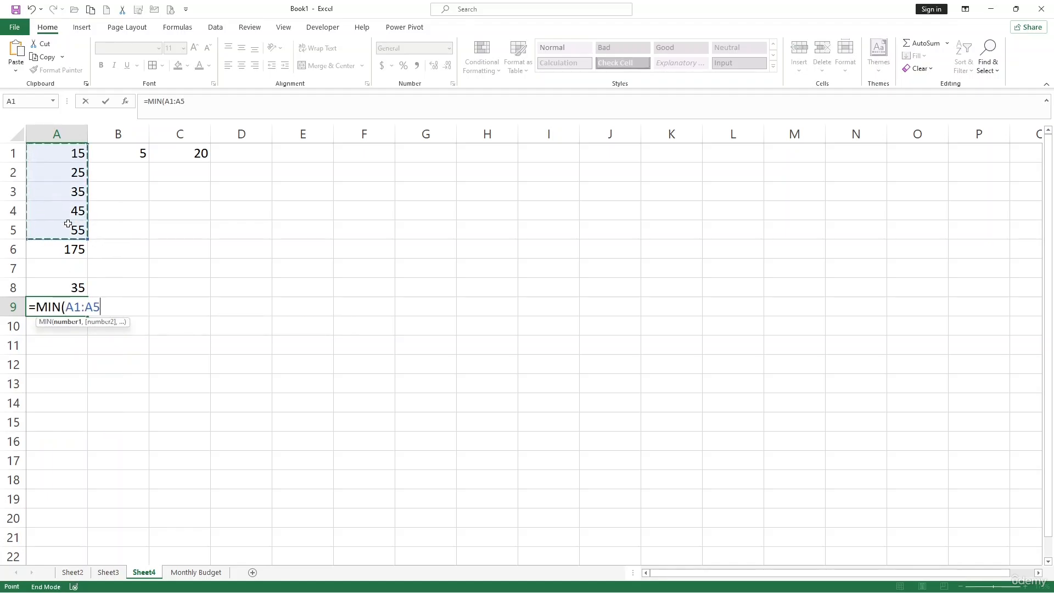
pyautogui.write(')')
pyautogui.press('Return')
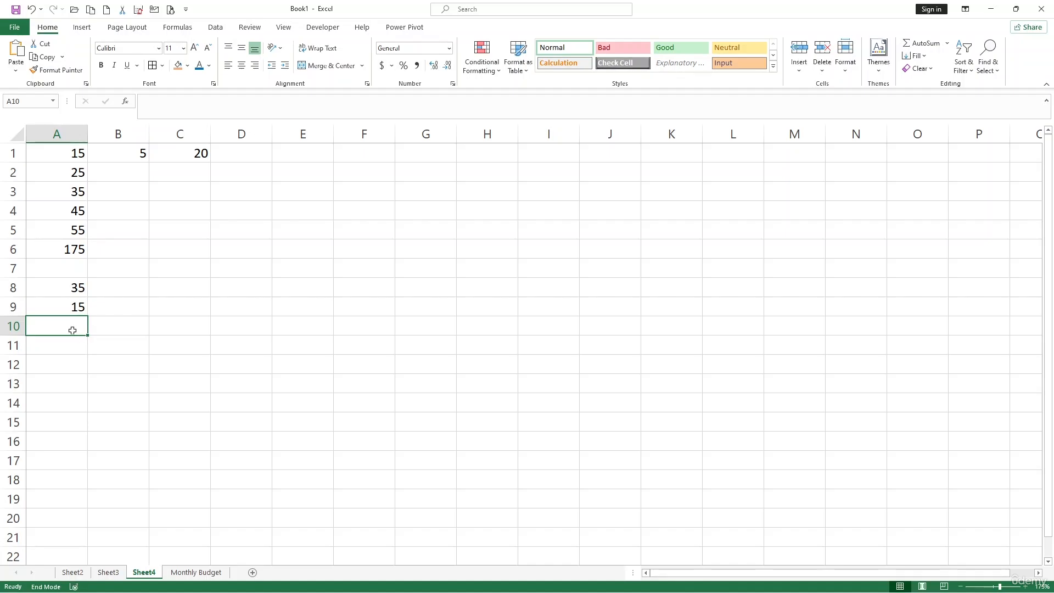
# Step: Find the largest of the five numbers in cell A10 with =MAX(A1:A5)
pyautogui.write('=max')
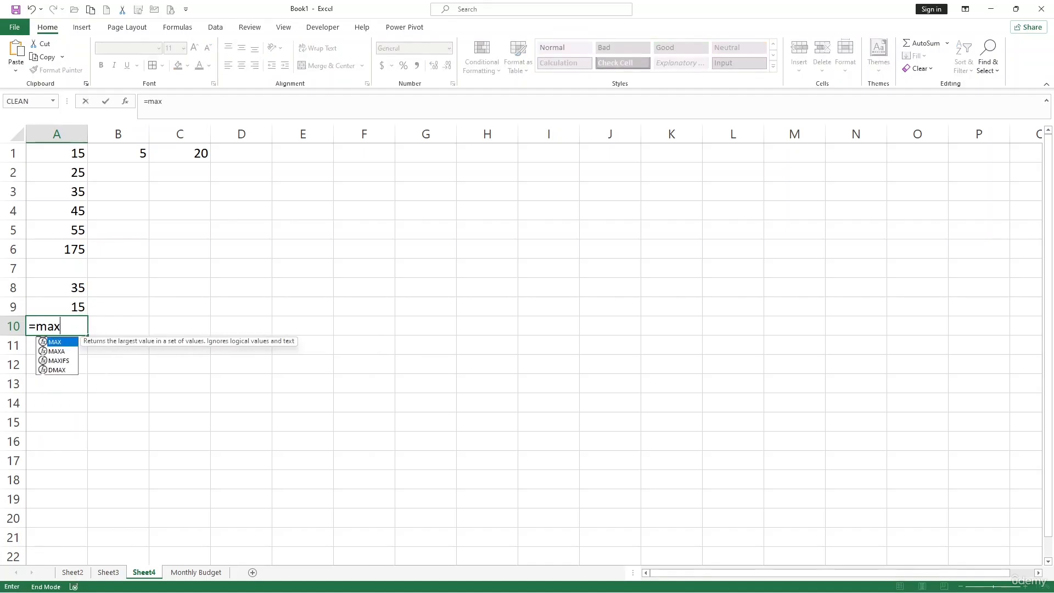
pyautogui.press('Tab')
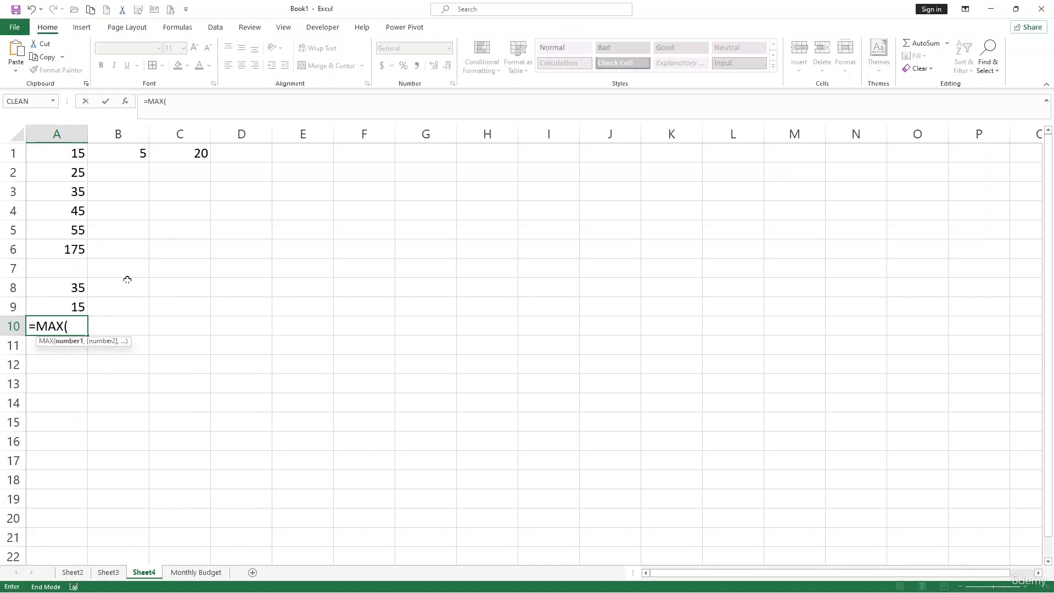
pyautogui.moveTo(81, 151); pyautogui.dragTo(77, 240)
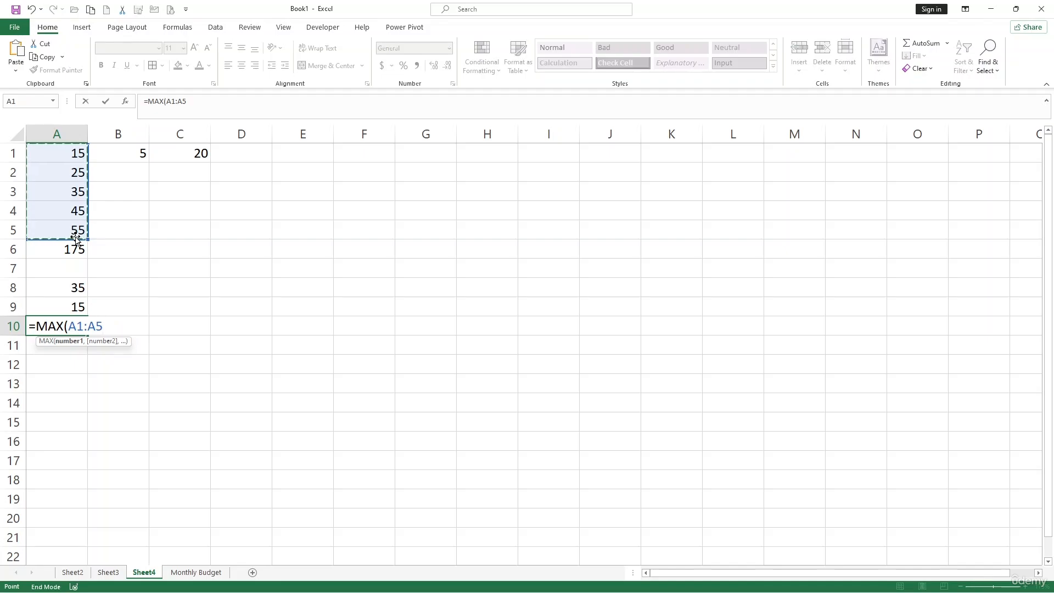
pyautogui.write(')')
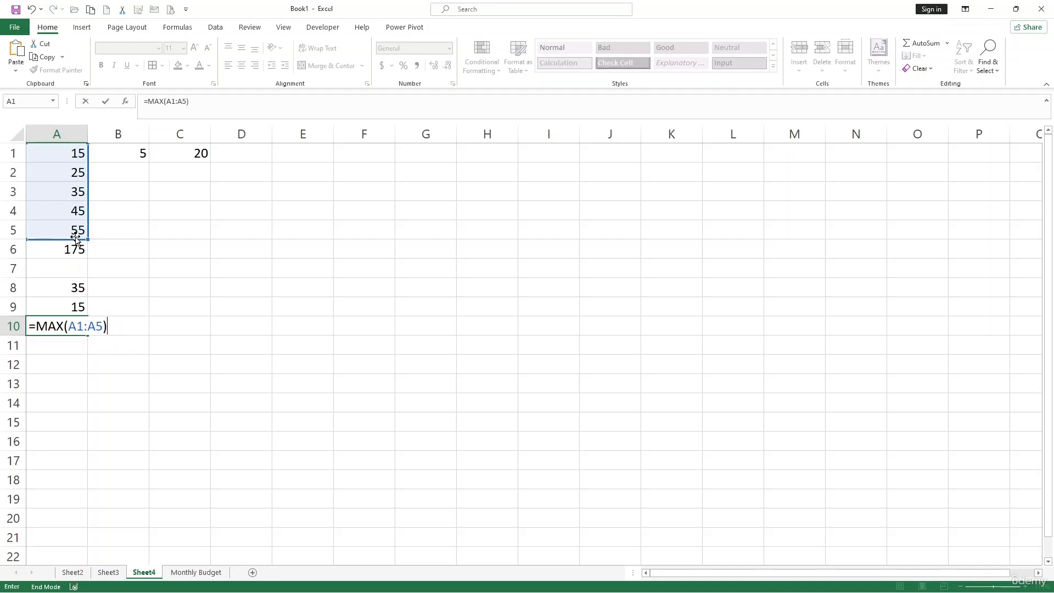
pyautogui.press('Return')
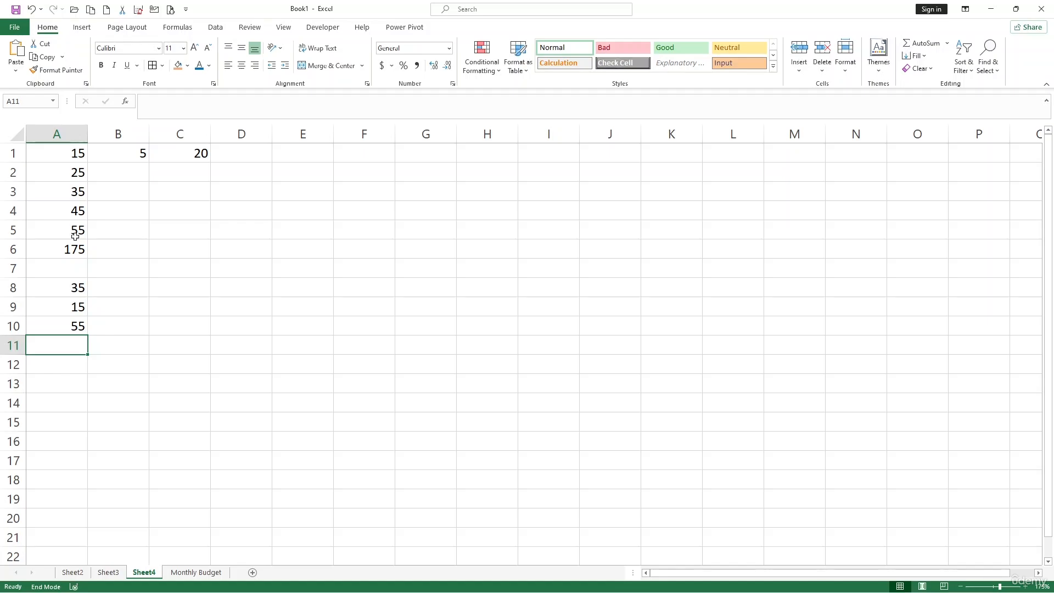
# Step: Replace the addition formula in cell C1 with =SUM(A1:B1)
pyautogui.click(115, 159)
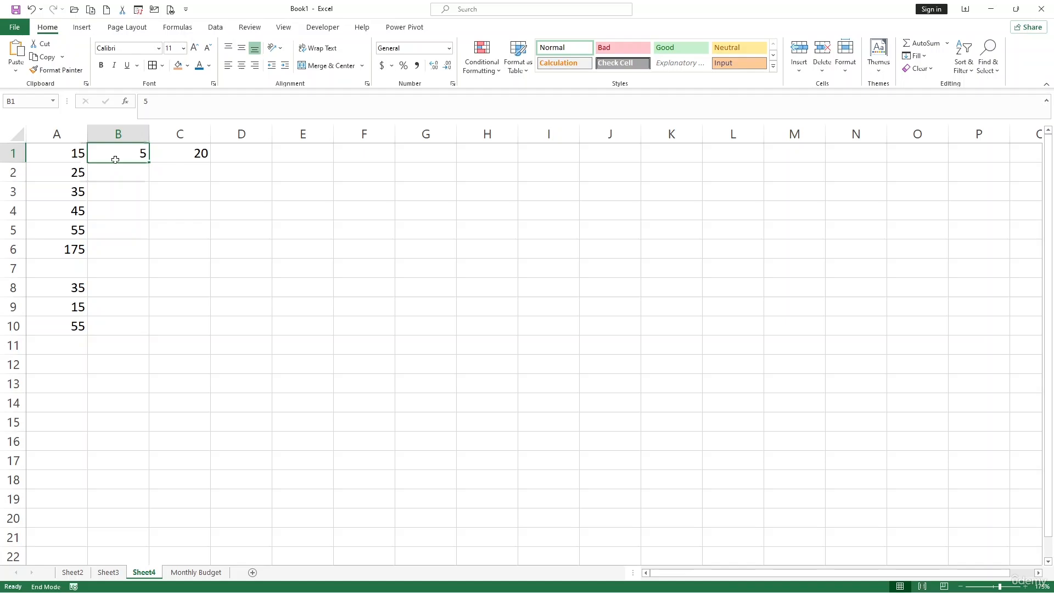
pyautogui.click(206, 158)
pyautogui.click(124, 165)
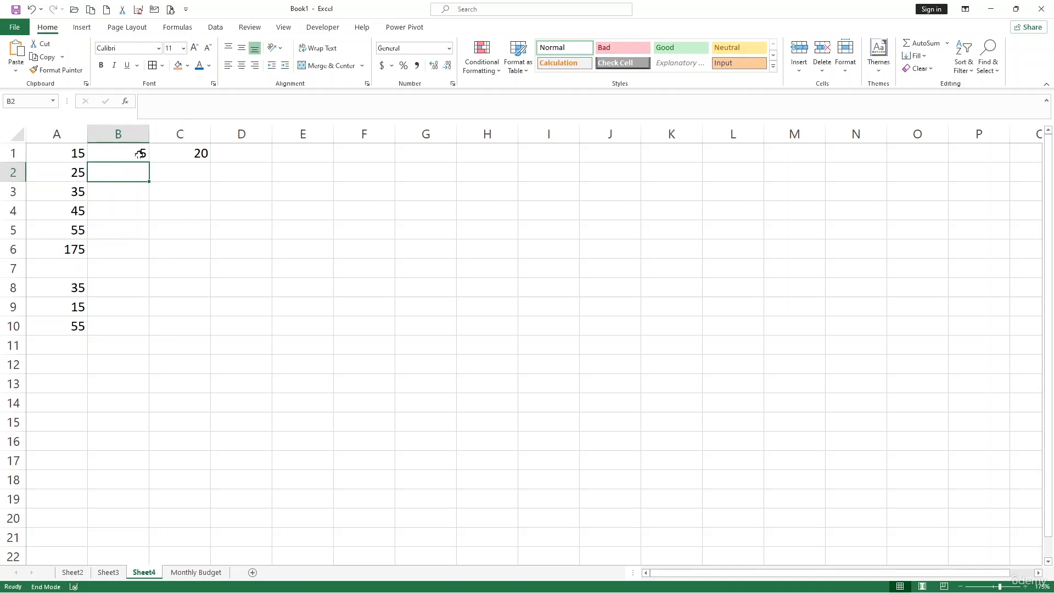
pyautogui.click(186, 156)
pyautogui.press('BackSpace')
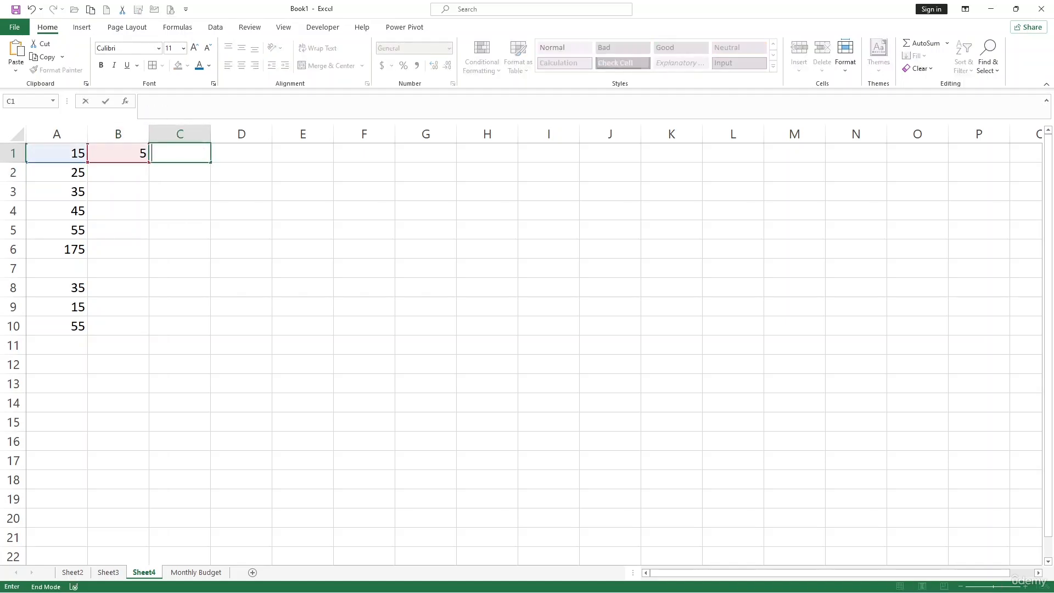
pyautogui.write('=sum')
pyautogui.press('Tab')
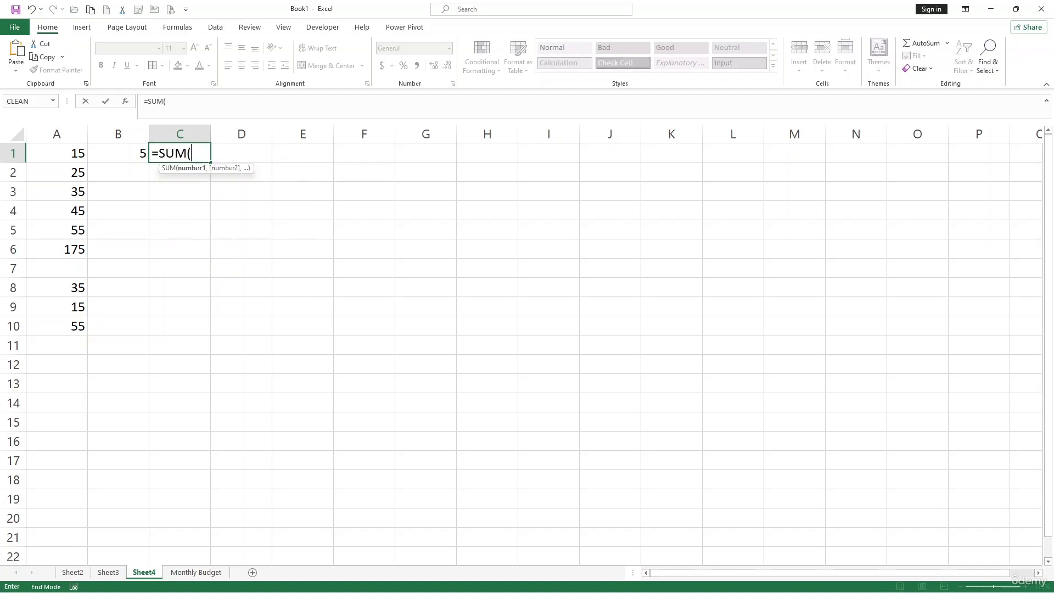
pyautogui.moveTo(61, 155); pyautogui.dragTo(141, 157)
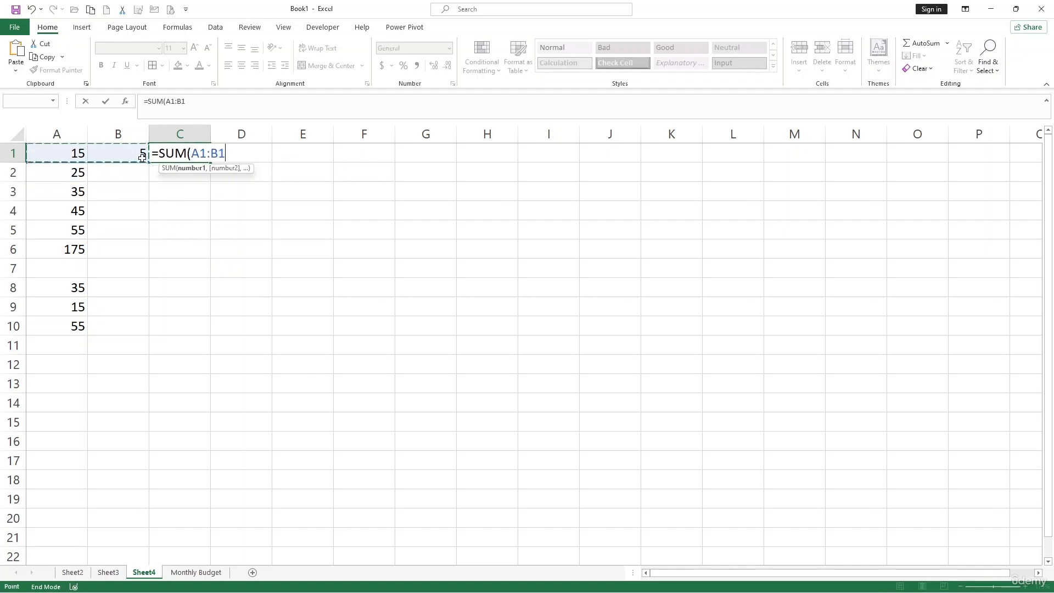
pyautogui.write(')')
pyautogui.press('Return')
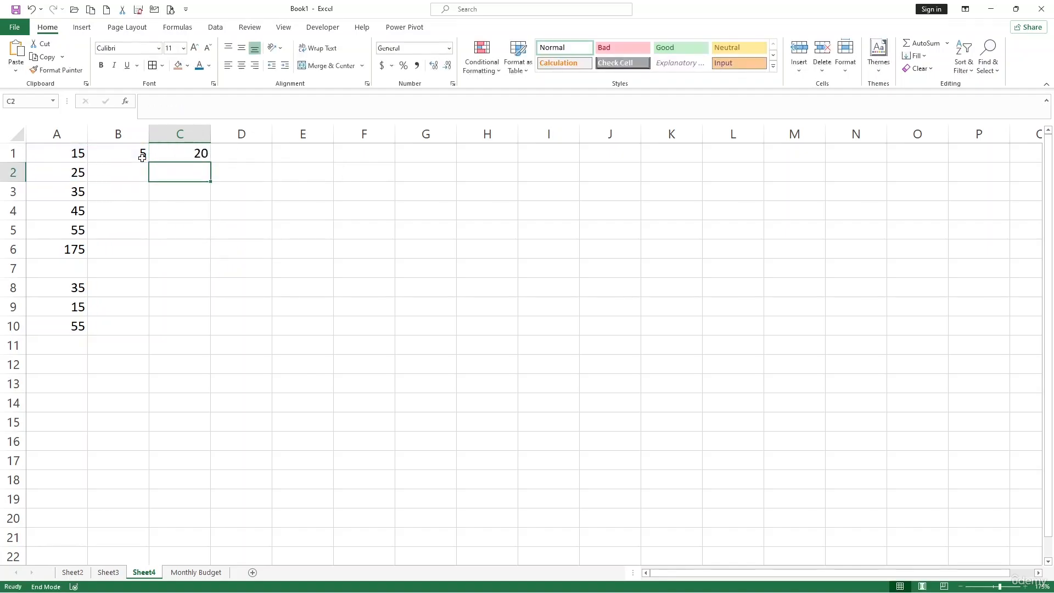
# Step: Enter 10, 15, 20 and 30 in cells B2 through B5 beneath the existing number
pyautogui.click(118, 166)
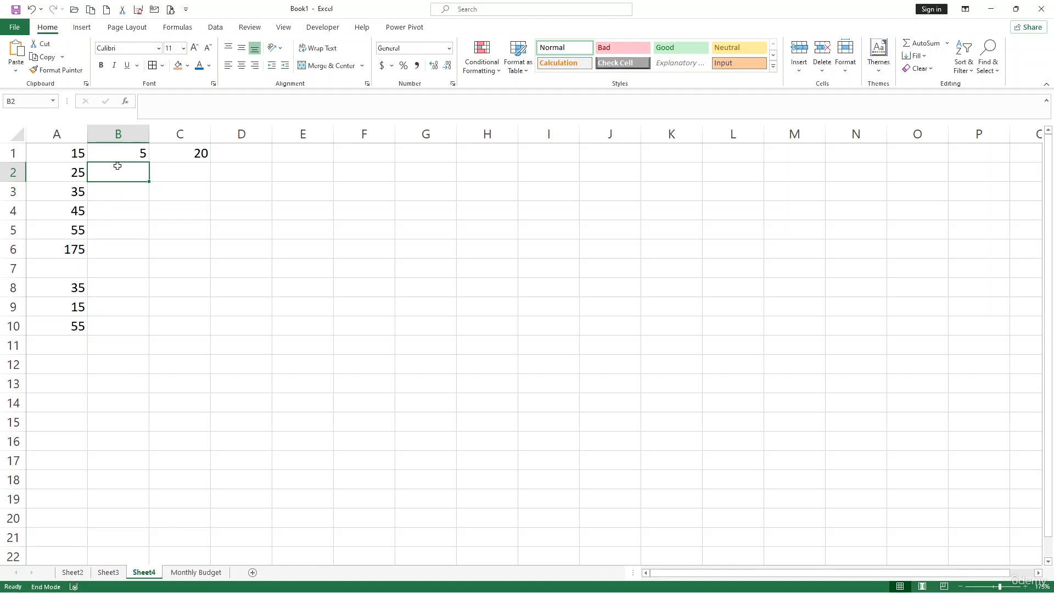
pyautogui.write('10')
pyautogui.press('Return')
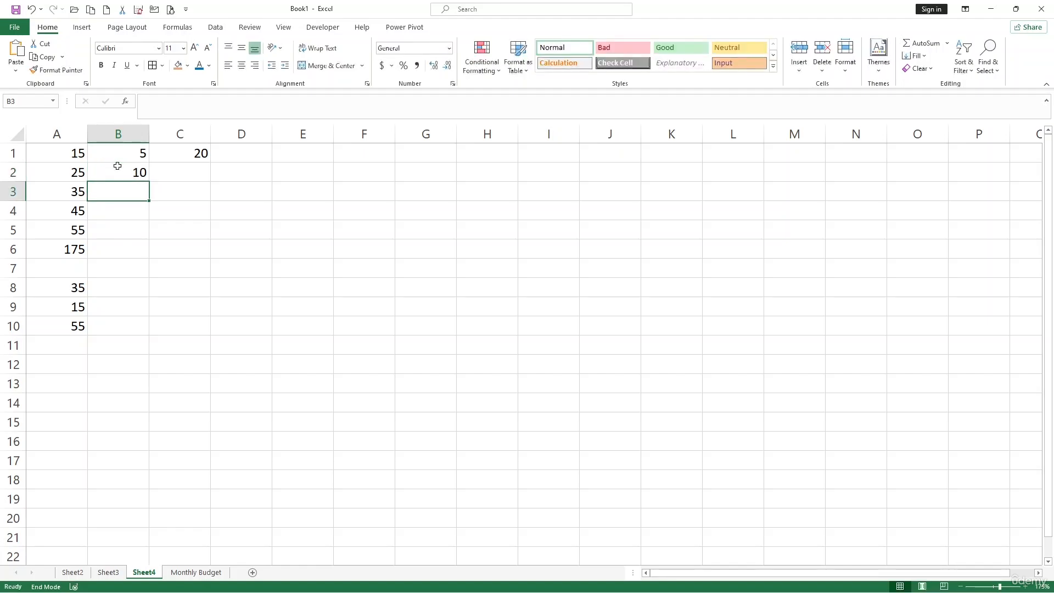
pyautogui.write('15')
pyautogui.press('Return')
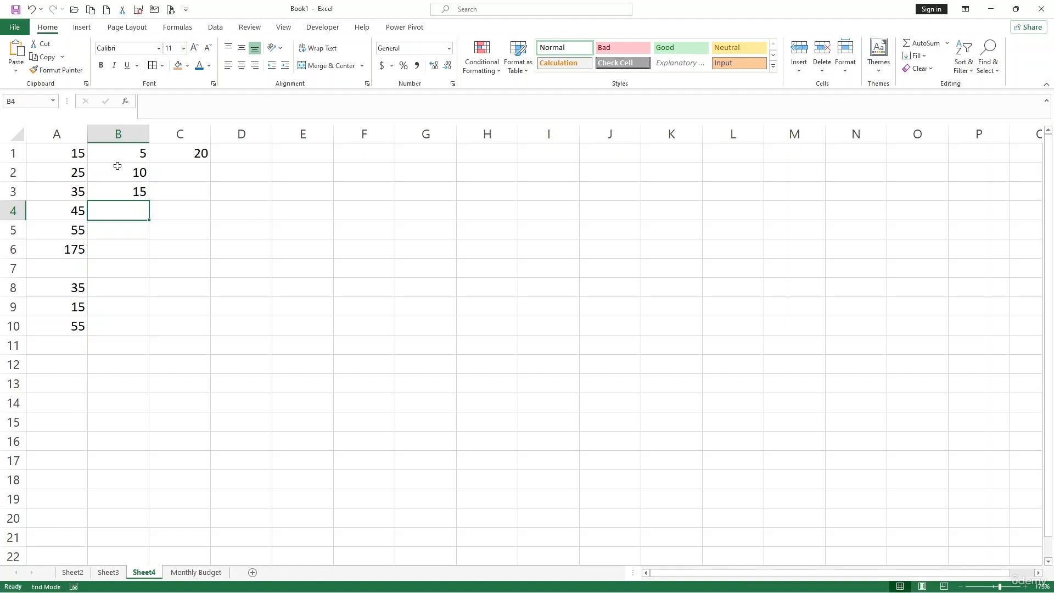
pyautogui.write('20')
pyautogui.press('Return')
pyautogui.write('30')
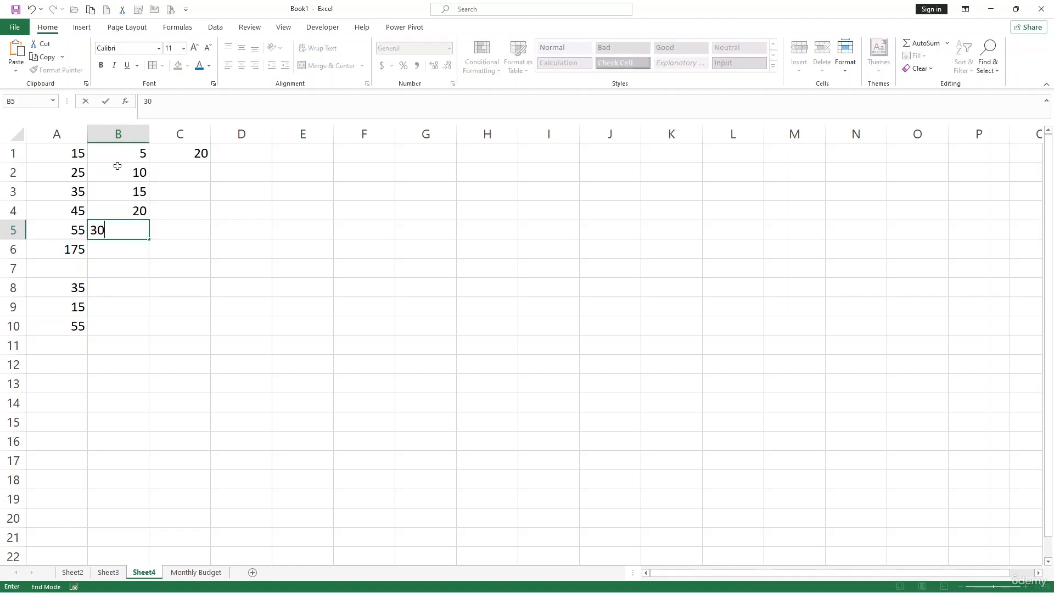
pyautogui.press('Return')
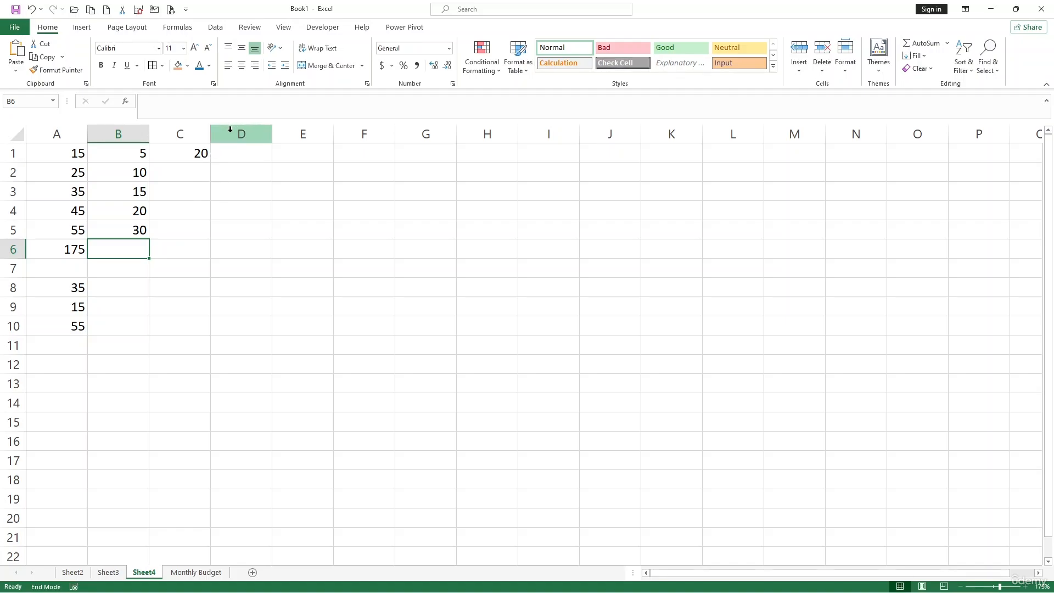
# Step: Fill the SUM formula from C1 down through C5 and inspect the cell references of the copy in C3
pyautogui.click(191, 152)
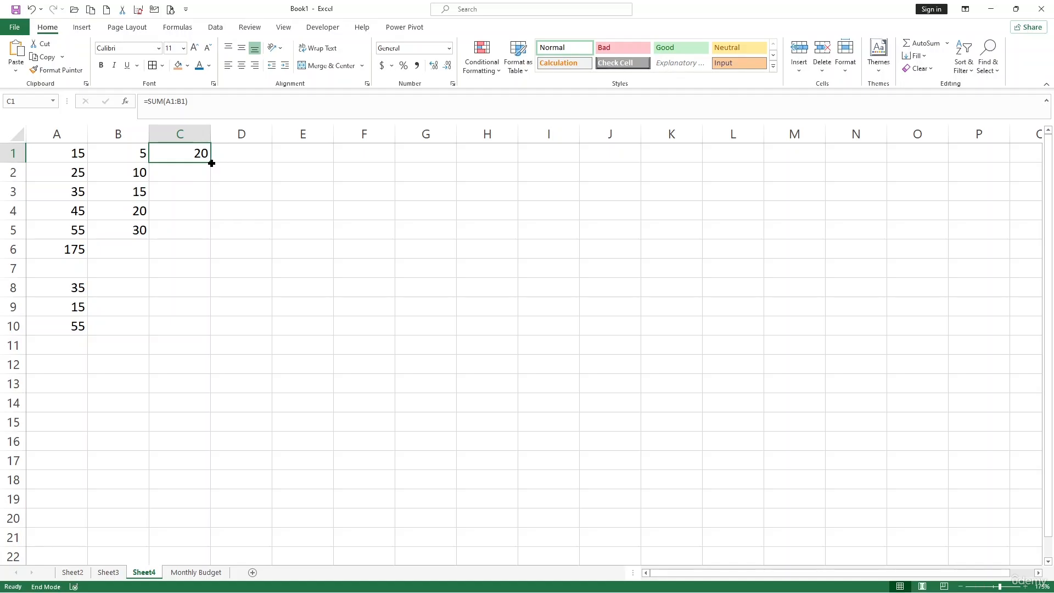
pyautogui.moveTo(211, 163); pyautogui.dragTo(205, 237)
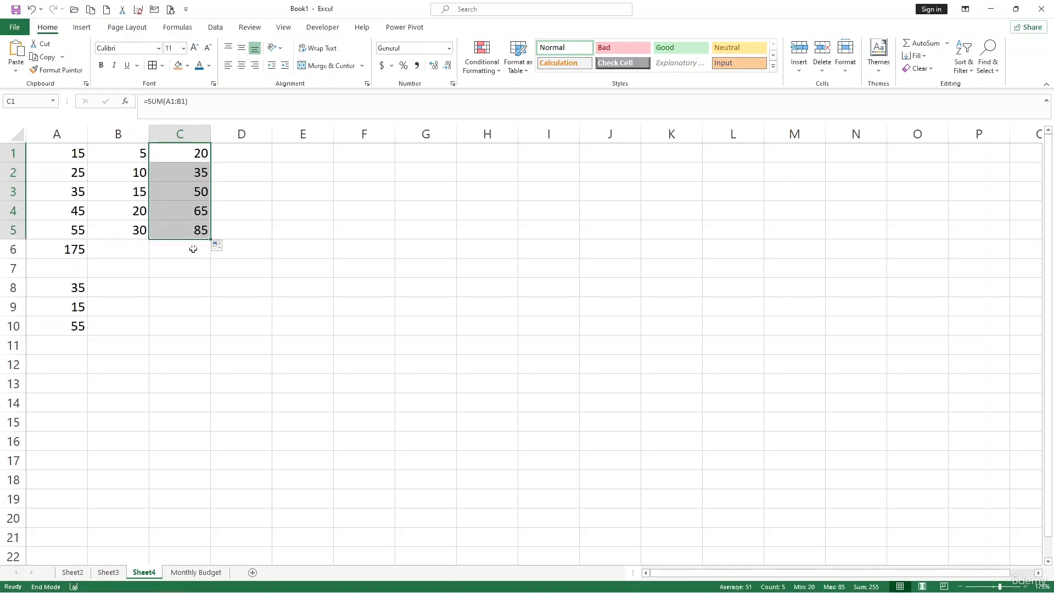
pyautogui.click(190, 188)
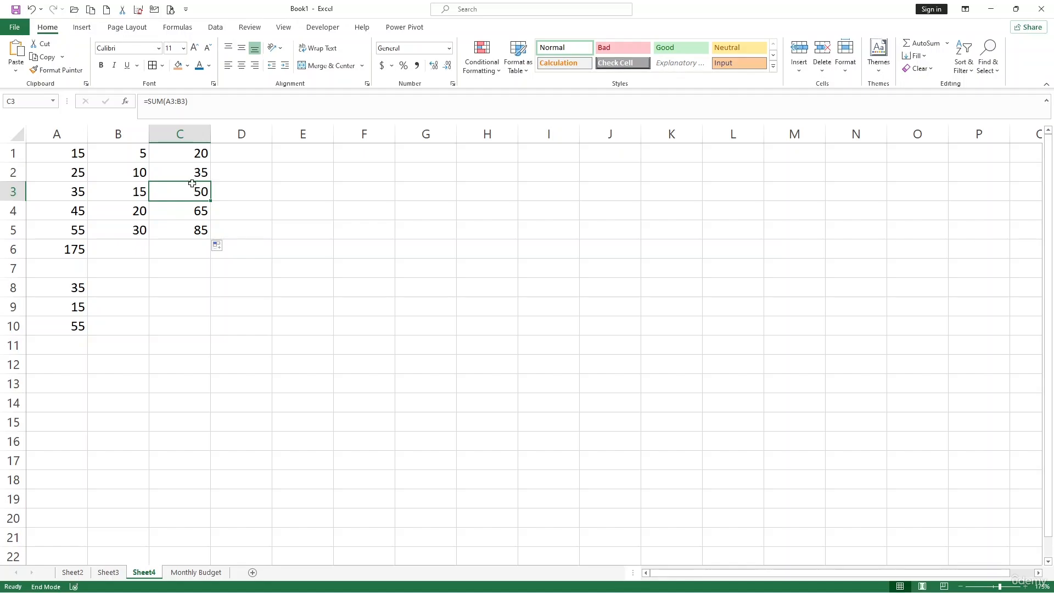
pyautogui.doubleClick(190, 188)
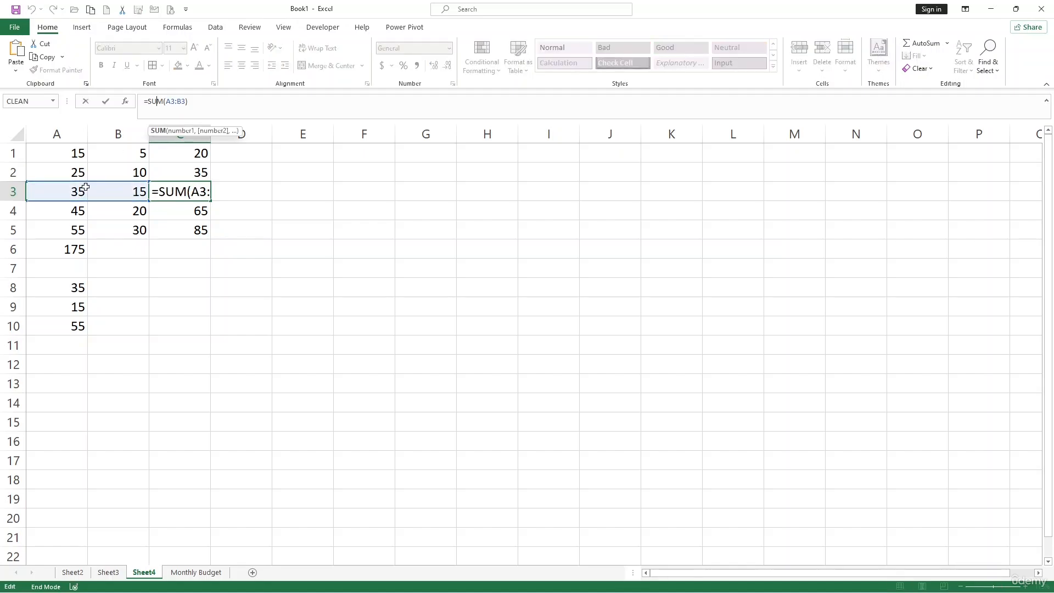
pyautogui.press('Return')
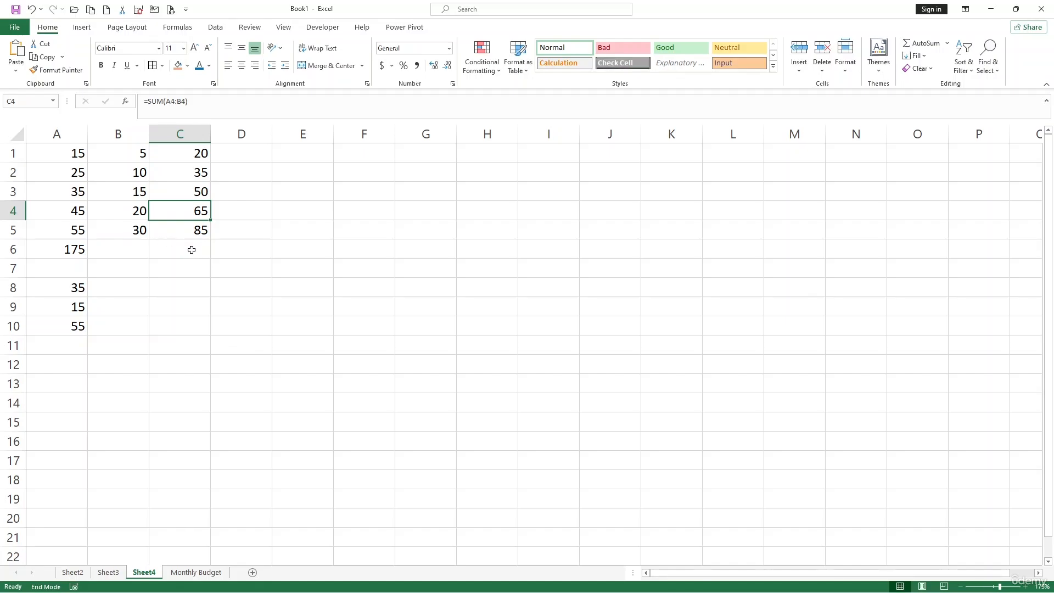
pyautogui.click(199, 256)
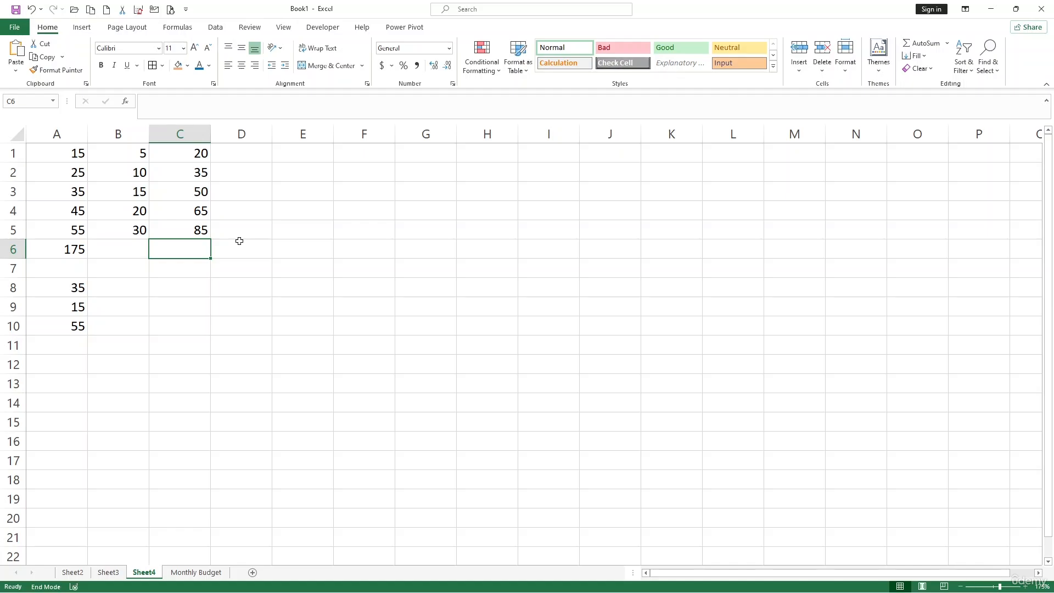
pyautogui.click(261, 226)
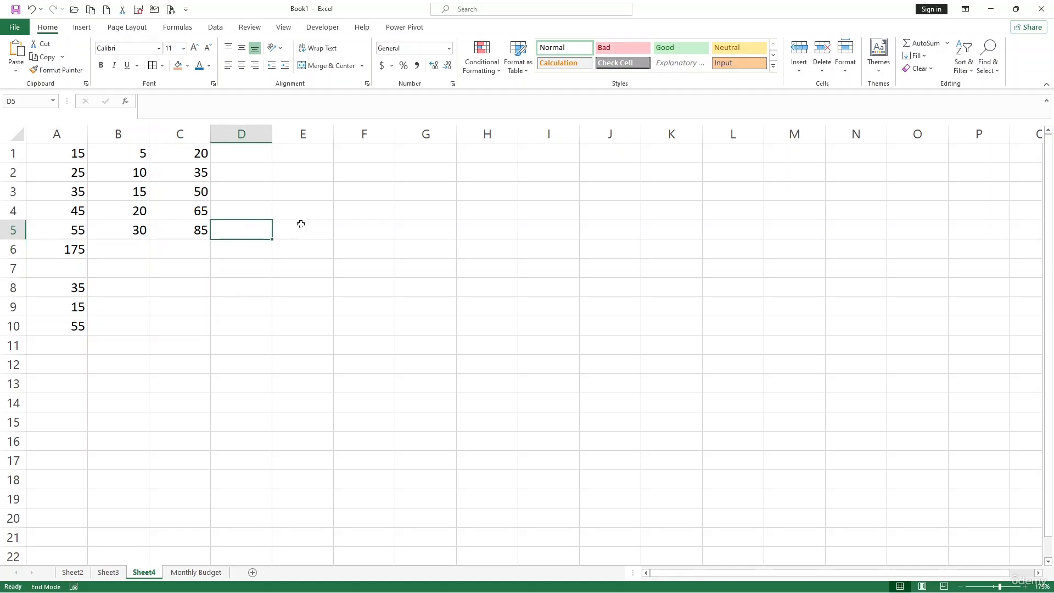
# Step: Divide the column A total by the empty cell B6 with =A6/B6 in cell E2
pyautogui.click(304, 168)
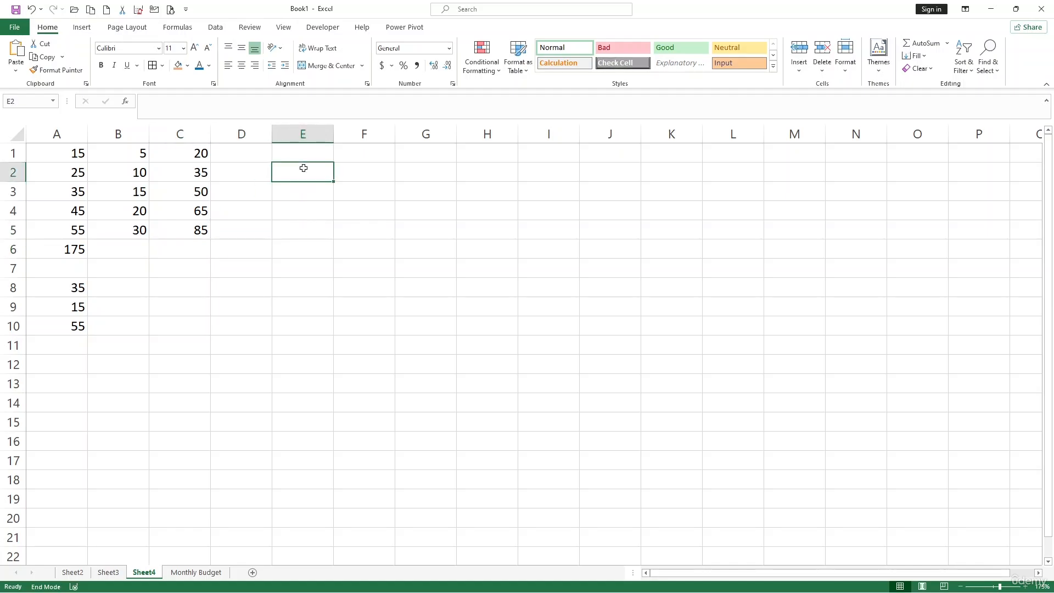
pyautogui.write('=')
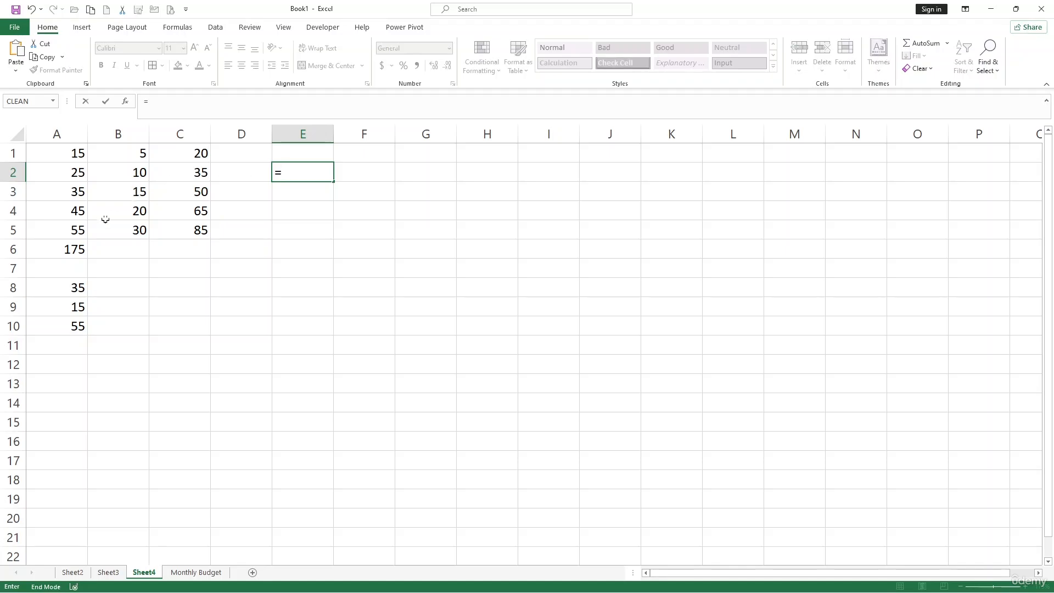
pyautogui.click(80, 249)
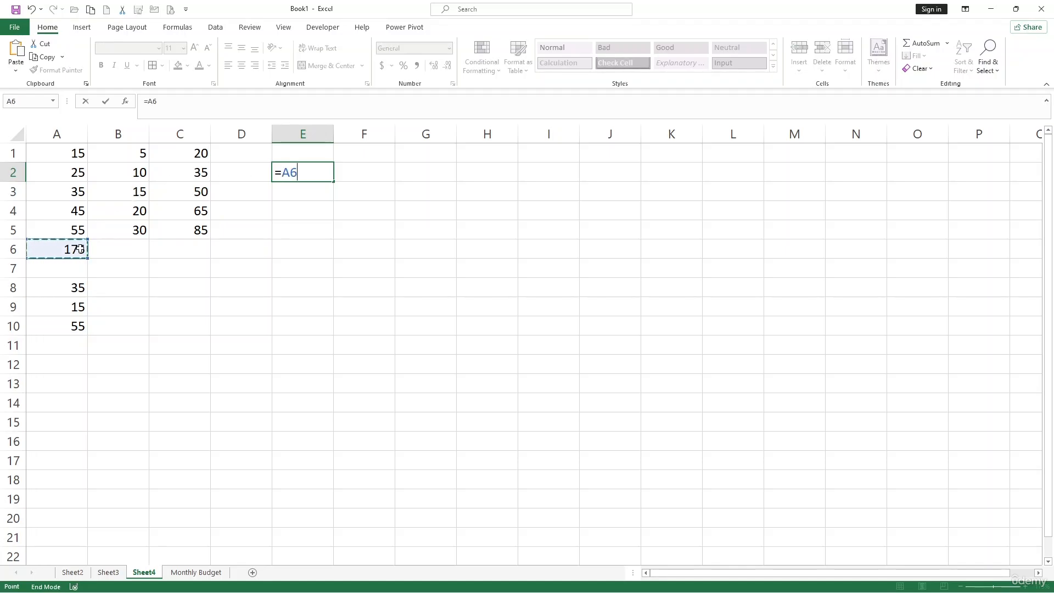
pyautogui.write('/')
pyautogui.click(134, 251)
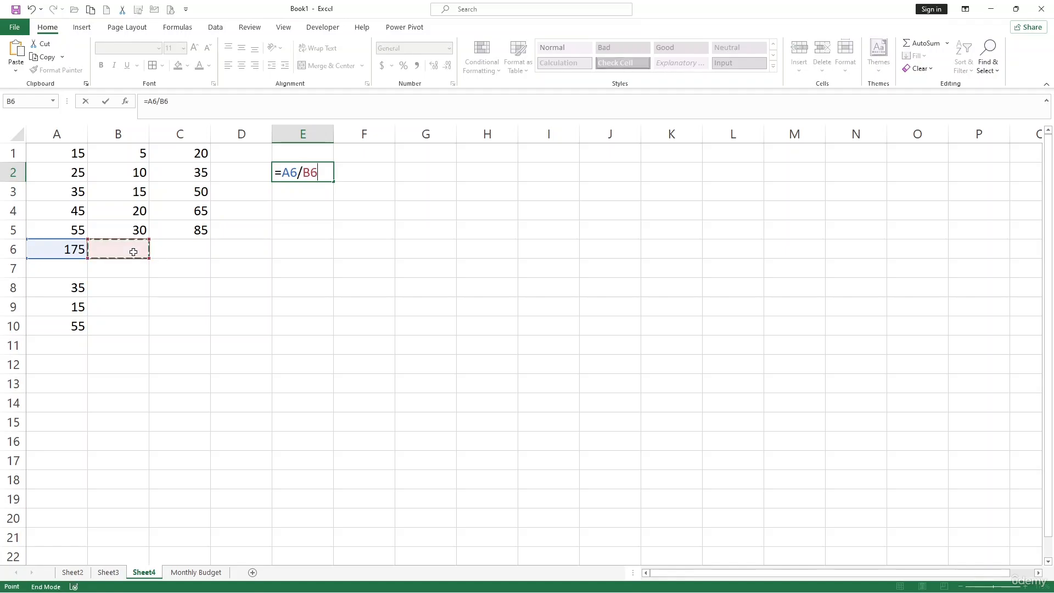
pyautogui.press('Return')
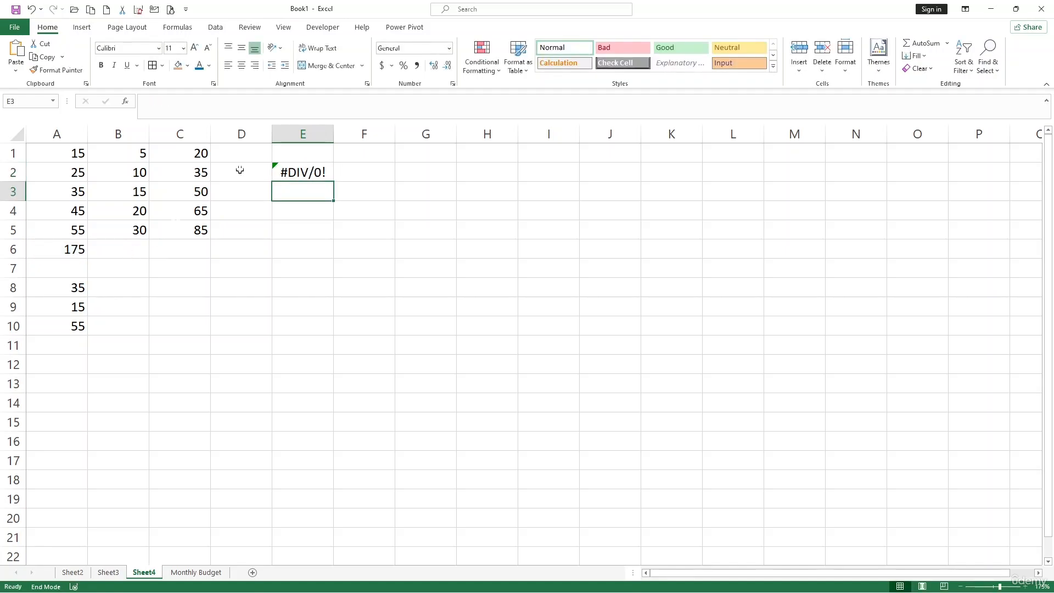
# Step: Check the division formula in E2 and enter 5 as its divisor in cell B6
pyautogui.click(303, 177)
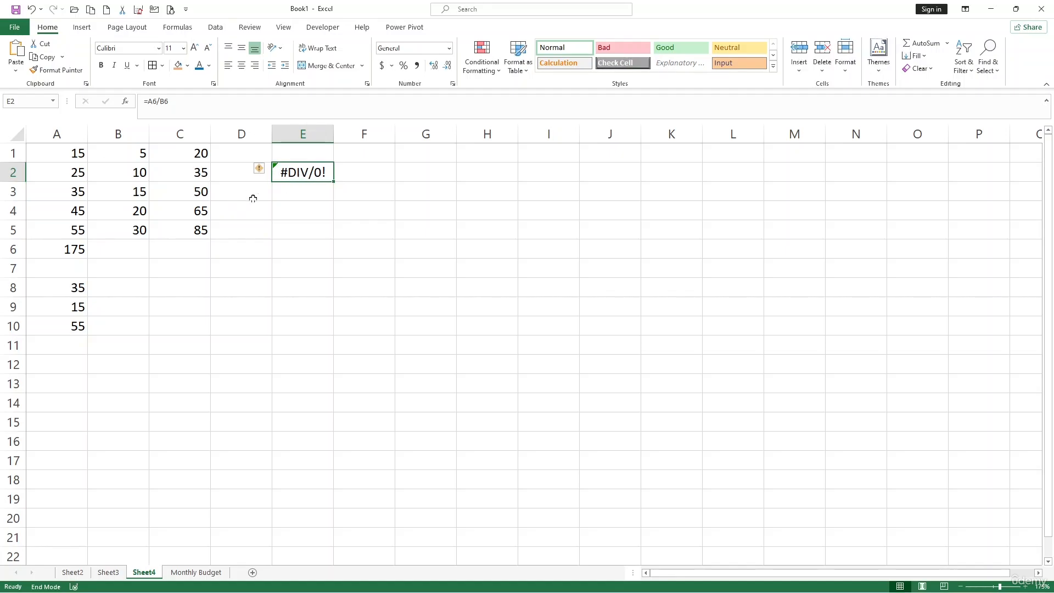
pyautogui.click(122, 252)
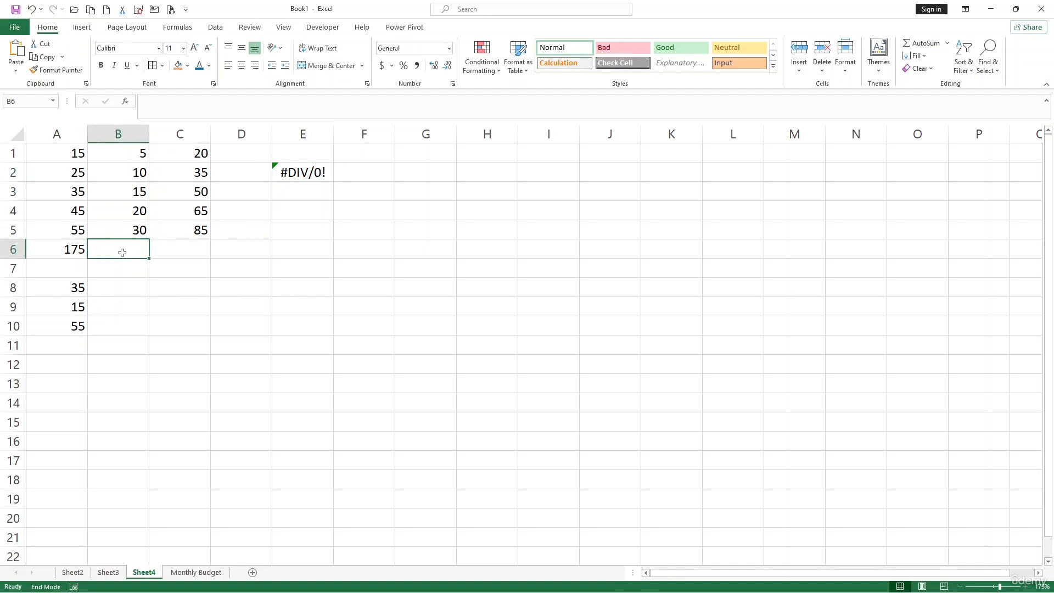
pyautogui.write('5')
pyautogui.press('Return')
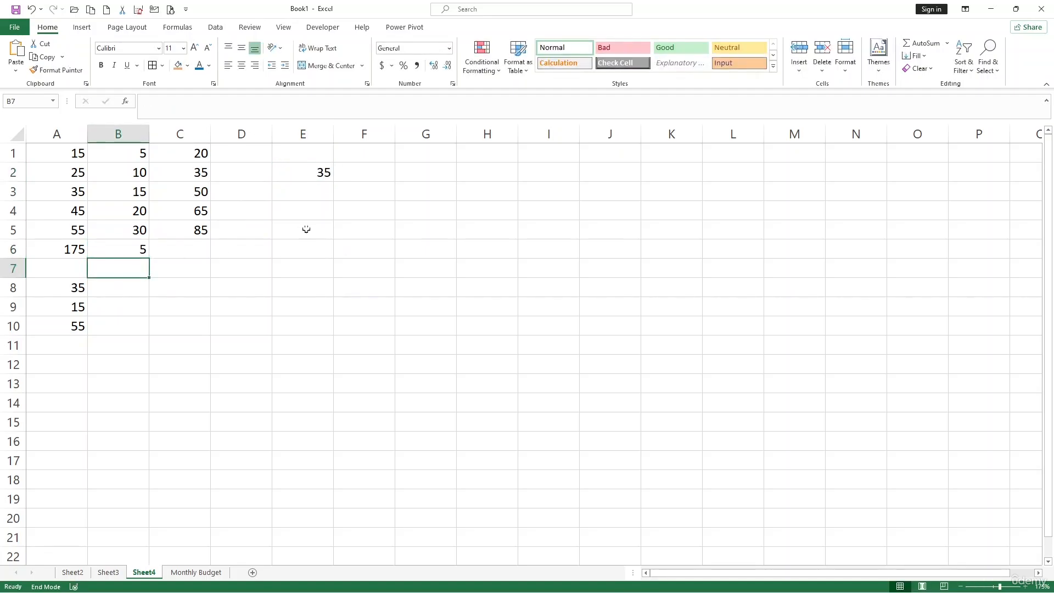
# Step: Enter the misspelled function name =sun in cell E5
pyautogui.click(340, 230)
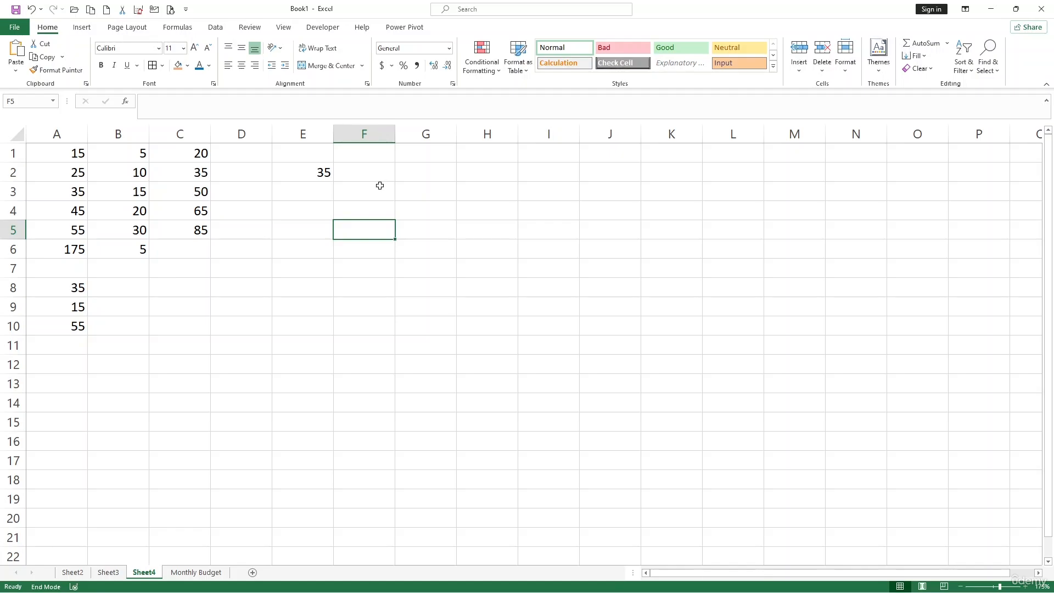
pyautogui.click(290, 223)
pyautogui.write('=sum')
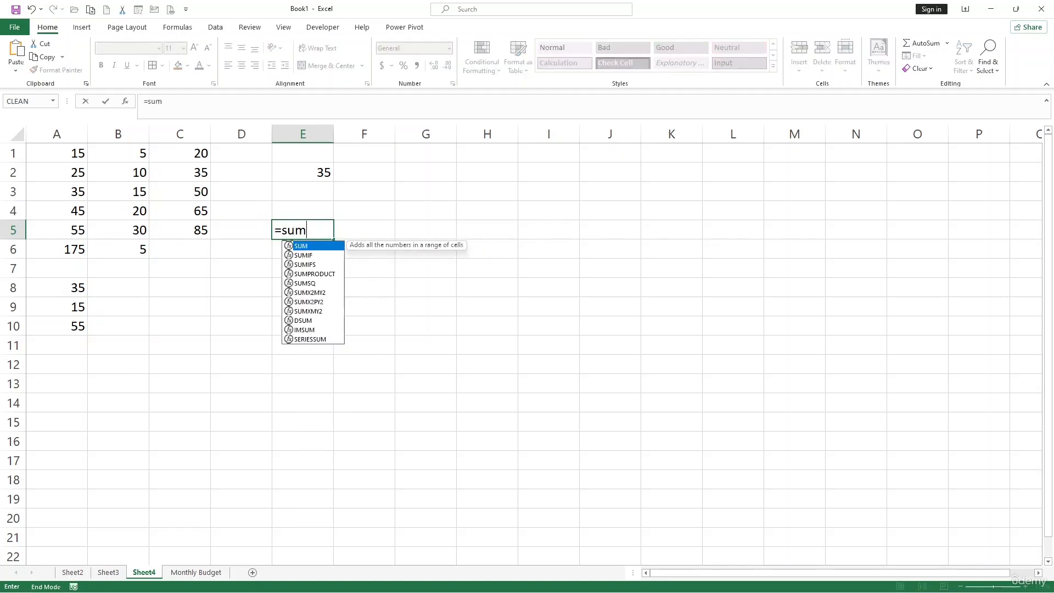
pyautogui.press('BackSpace')
pyautogui.write('n')
pyautogui.press('Tab')
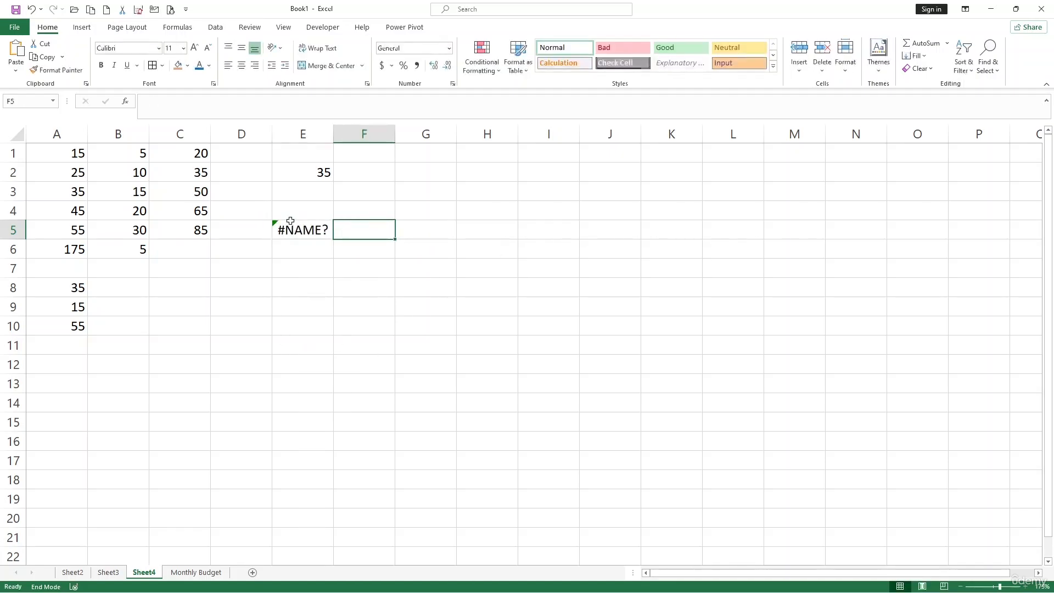
# Step: Correct the misspelled formula in cell E5 to =SUM(B5:B6)
pyautogui.click(298, 228)
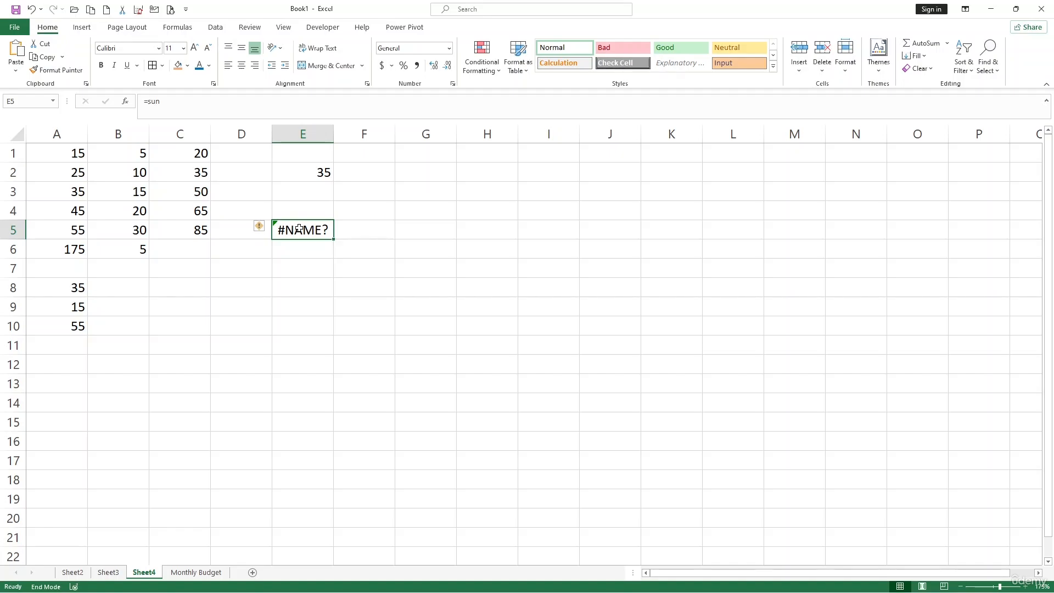
pyautogui.press('F2')
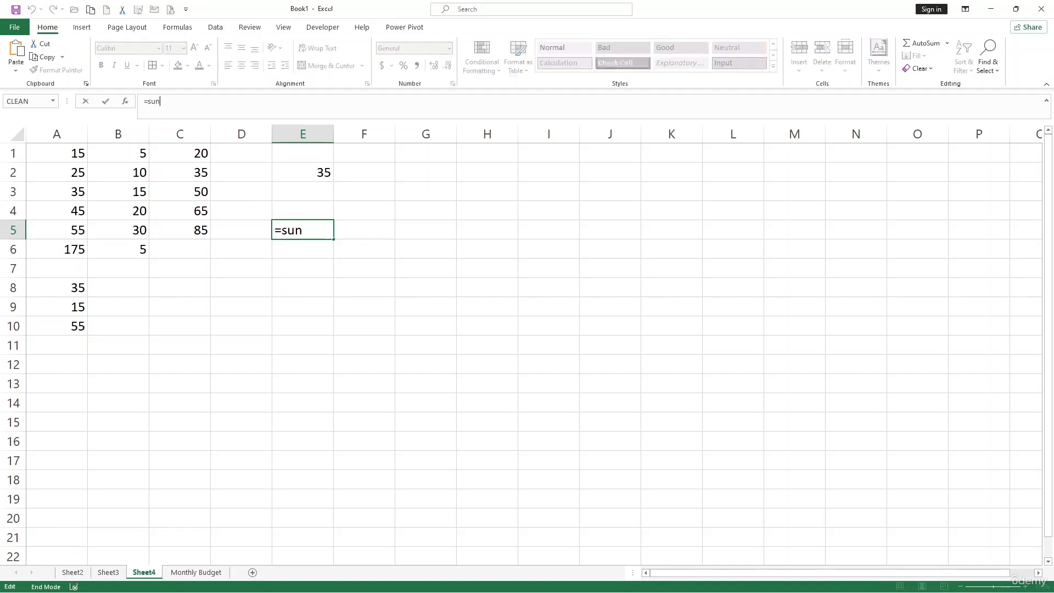
pyautogui.press('BackSpace')
pyautogui.write('m')
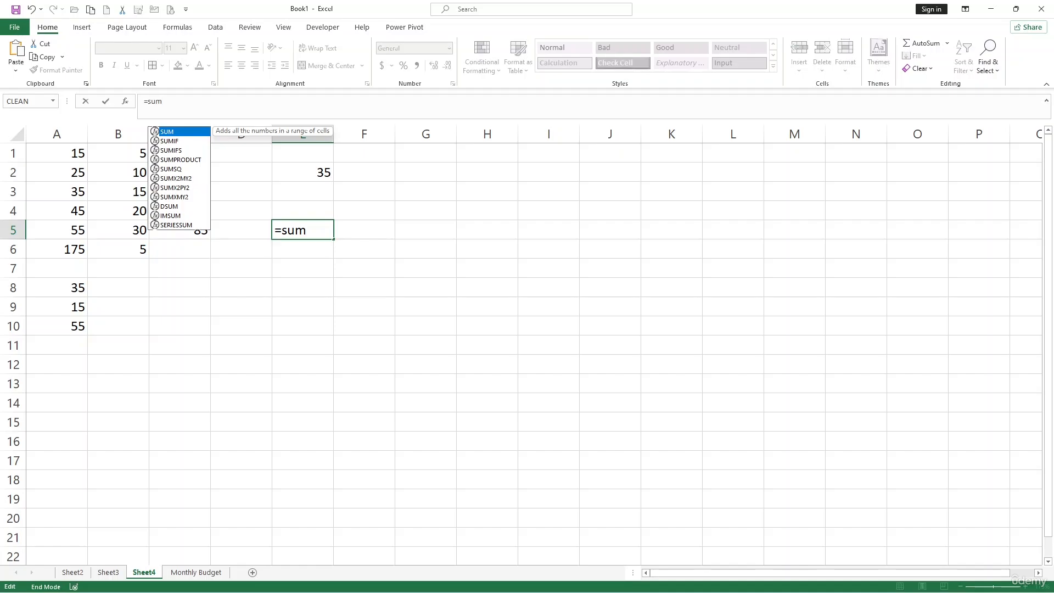
pyautogui.press('Tab')
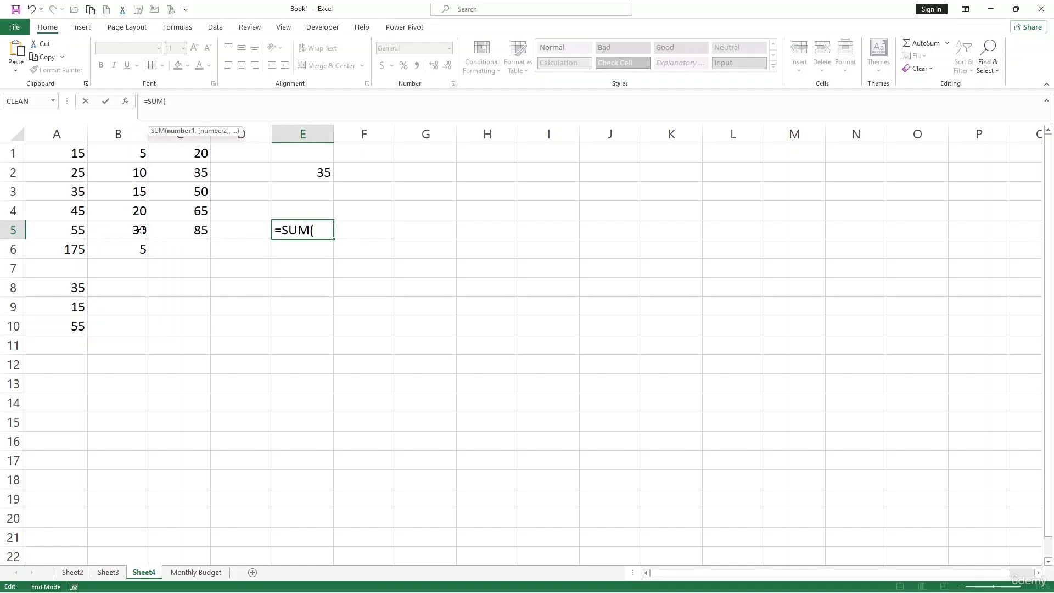
pyautogui.moveTo(142, 230); pyautogui.dragTo(140, 246)
pyautogui.write(')')
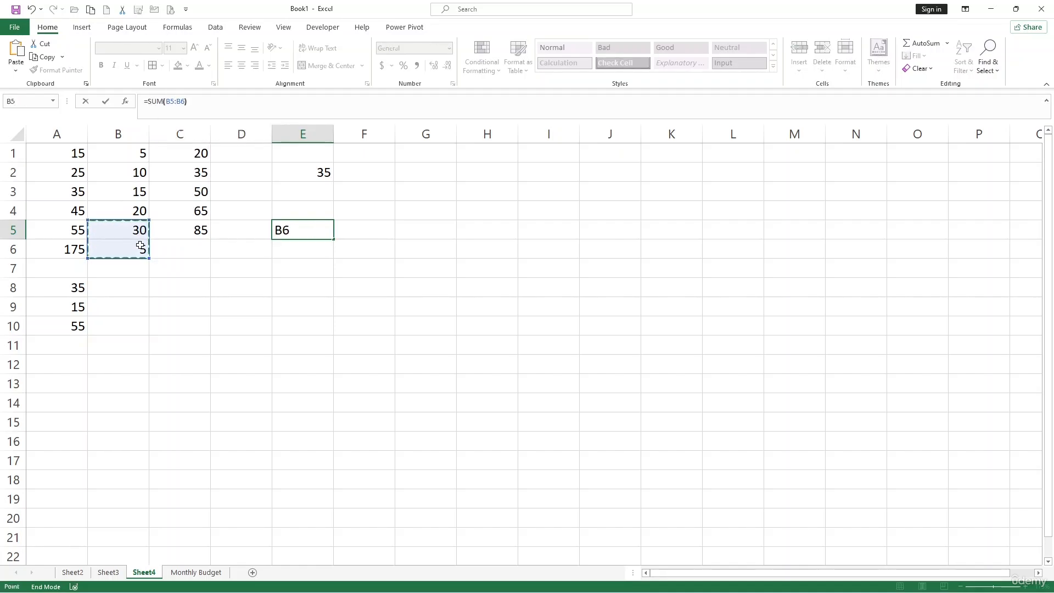
pyautogui.press('Return')
pyautogui.click(321, 302)
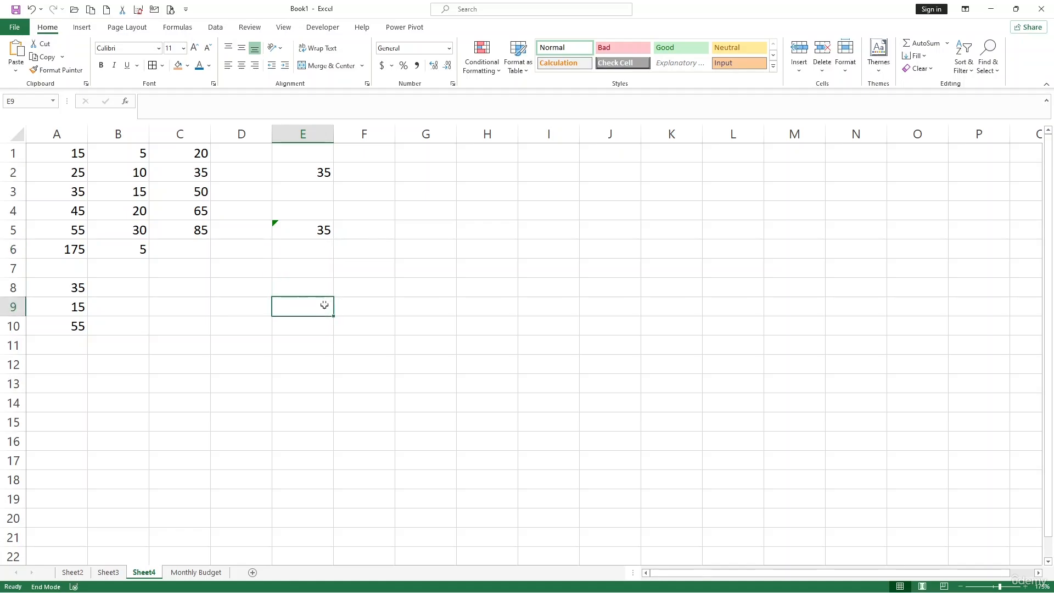